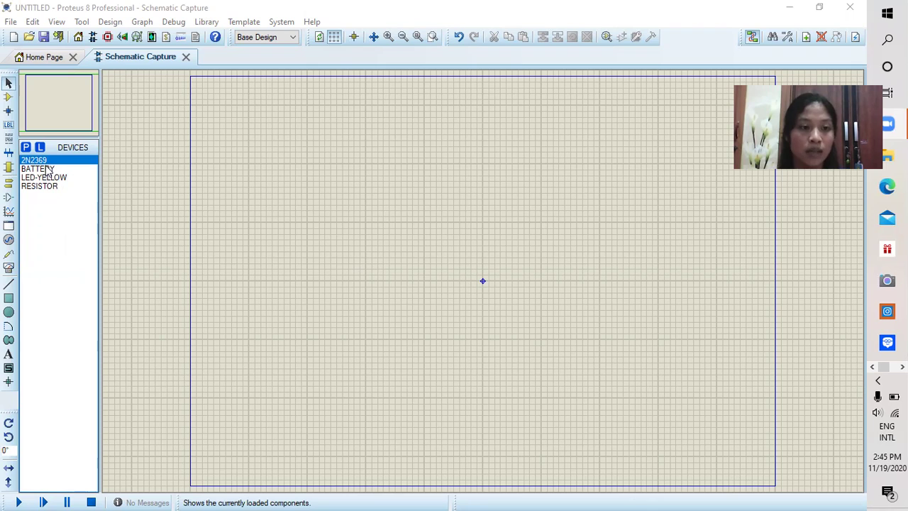
Preview the battery, yellow LED, resistor and 2N2369 transistor among the loaded devices
{"action": "left_click", "coordinate": [49, 172]}
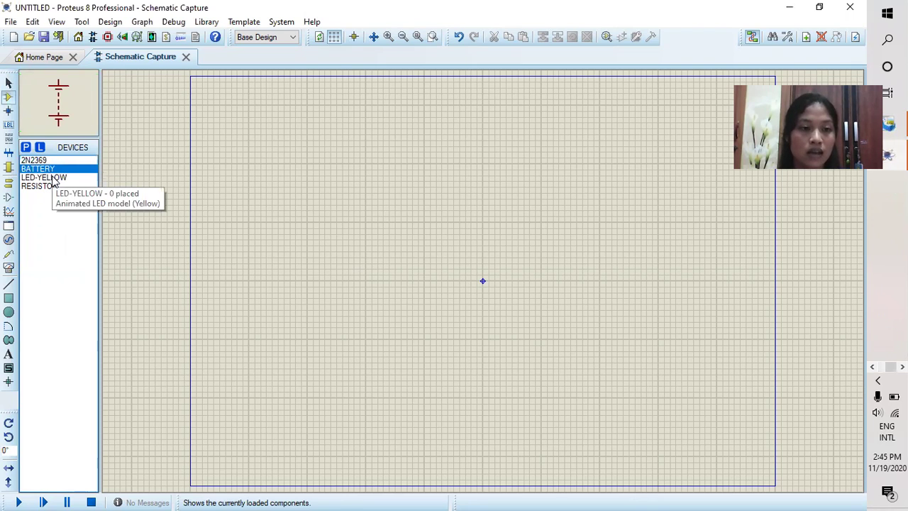
{"action": "left_click", "coordinate": [52, 179]}
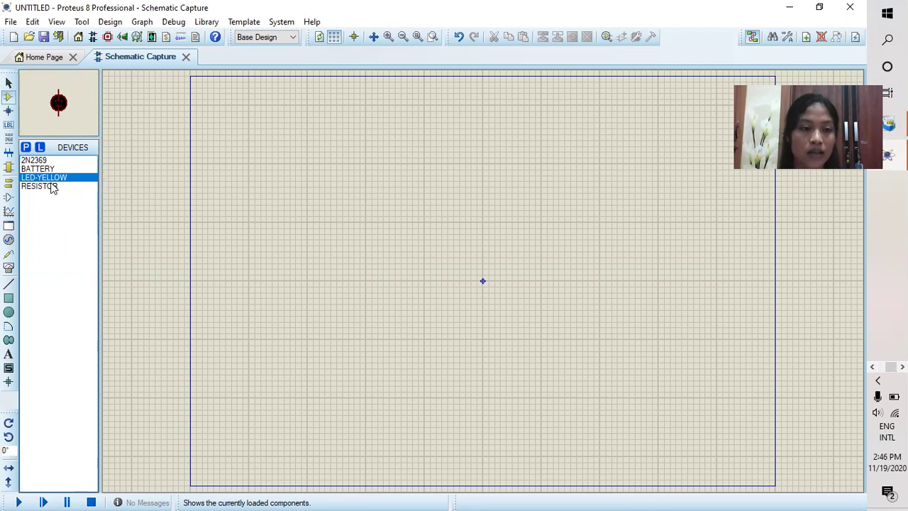
{"action": "left_click", "coordinate": [52, 187]}
{"action": "left_click", "coordinate": [49, 161]}
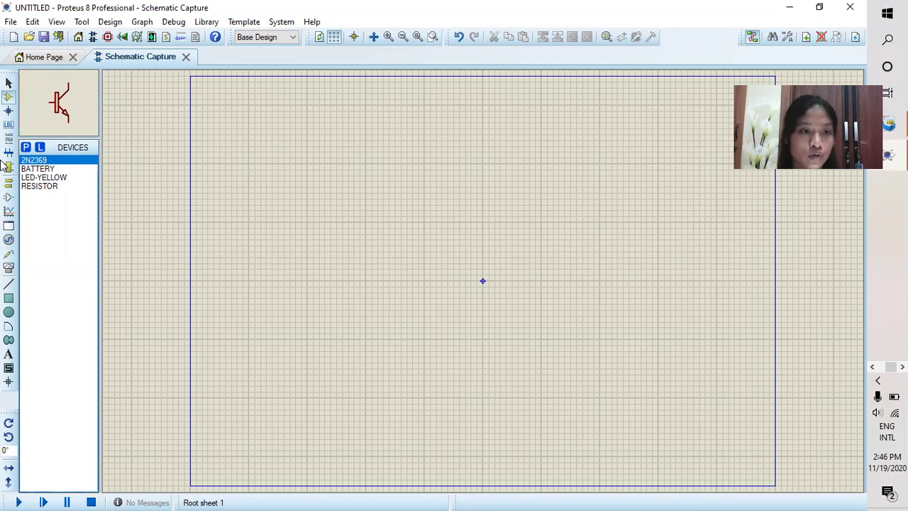
Search the component library for "switch" and add the SWITCH device to the project's device list
{"action": "left_click", "coordinate": [27, 149]}
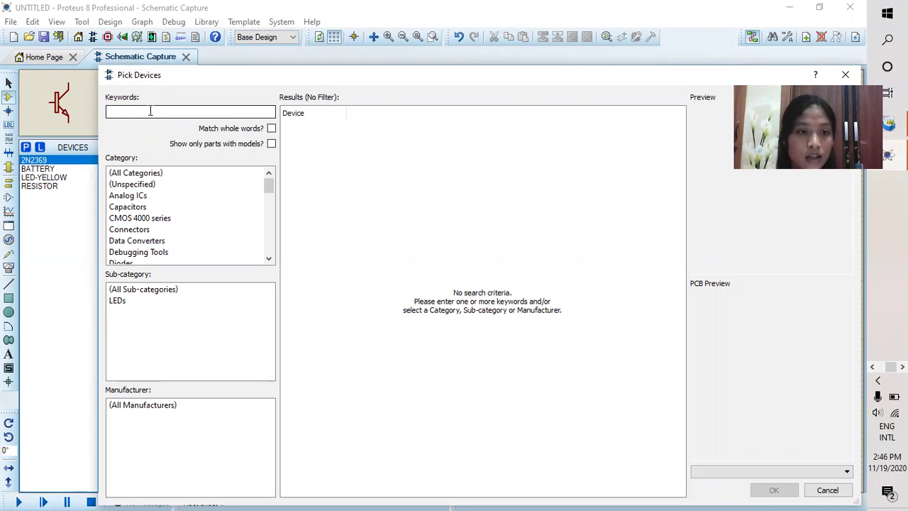
{"action": "type", "text": "sw"}
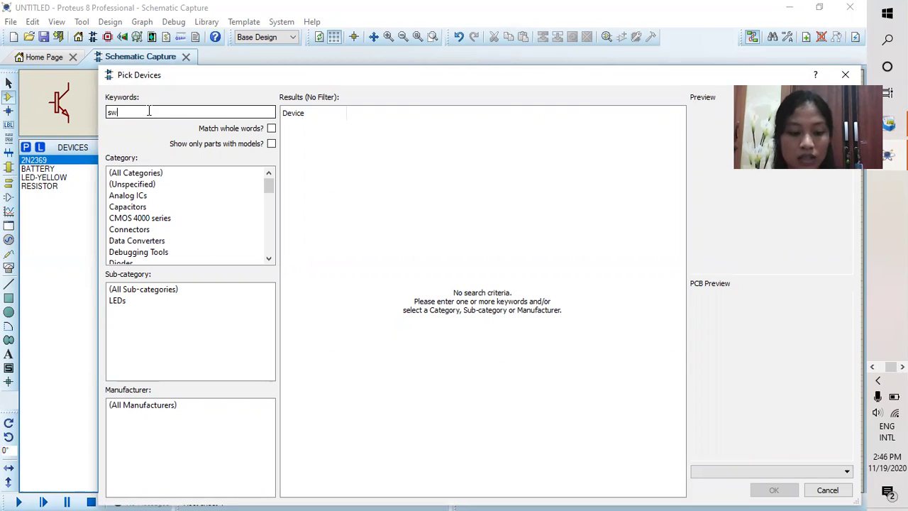
{"action": "type", "text": "itch"}
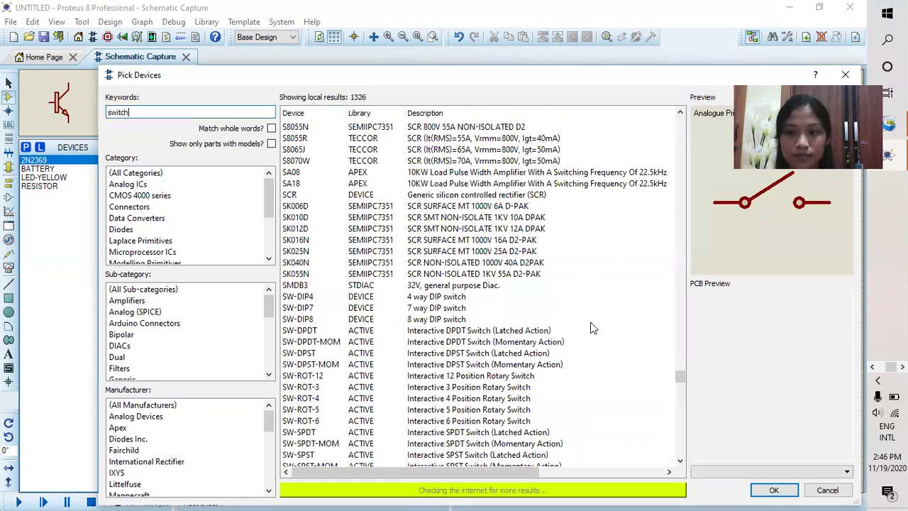
{"action": "left_click", "coordinate": [788, 489]}
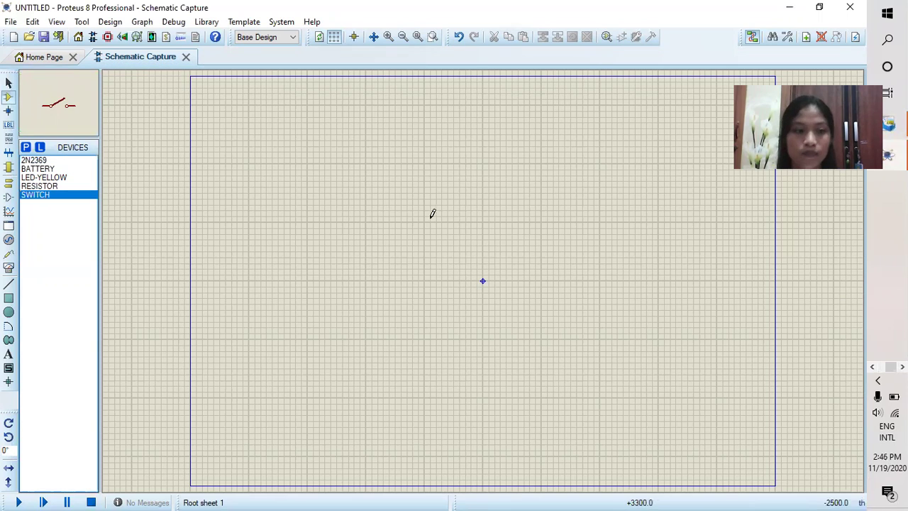
Place a DC generator just inside the left border of the sheet, slightly below mid-height
{"action": "left_click", "coordinate": [9, 241]}
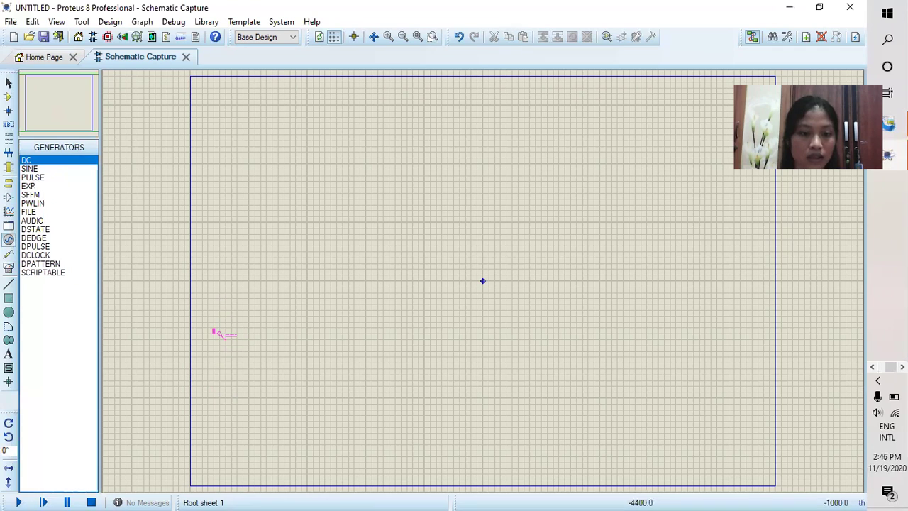
{"action": "left_click", "coordinate": [228, 333]}
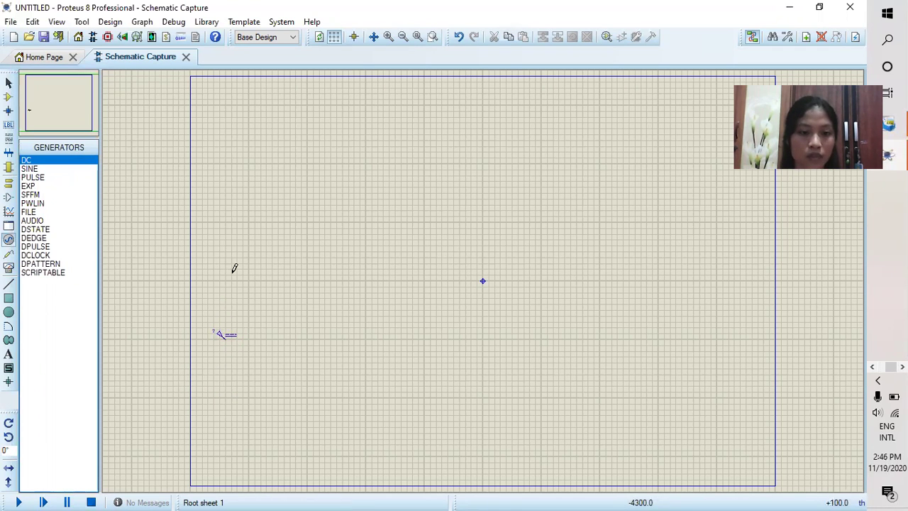
Place a horizontal resistor just to the right of the DC generator on the schematic
{"action": "scroll", "coordinate": [24, 119], "scroll_direction": "up", "scroll_amount": 1}
{"action": "scroll", "coordinate": [32, 103], "scroll_direction": "up", "scroll_amount": 1}
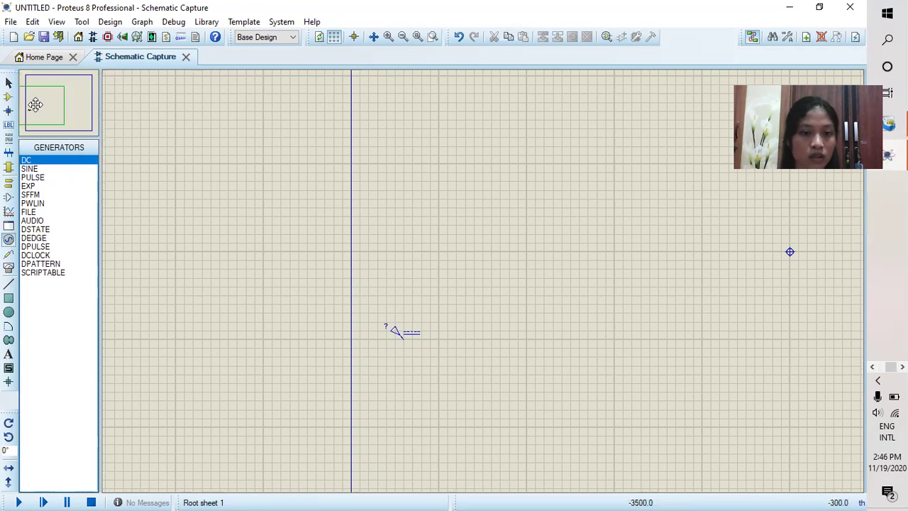
{"action": "scroll", "coordinate": [36, 105], "scroll_direction": "up", "scroll_amount": 1}
{"action": "scroll", "coordinate": [37, 105], "scroll_direction": "down", "scroll_amount": 2}
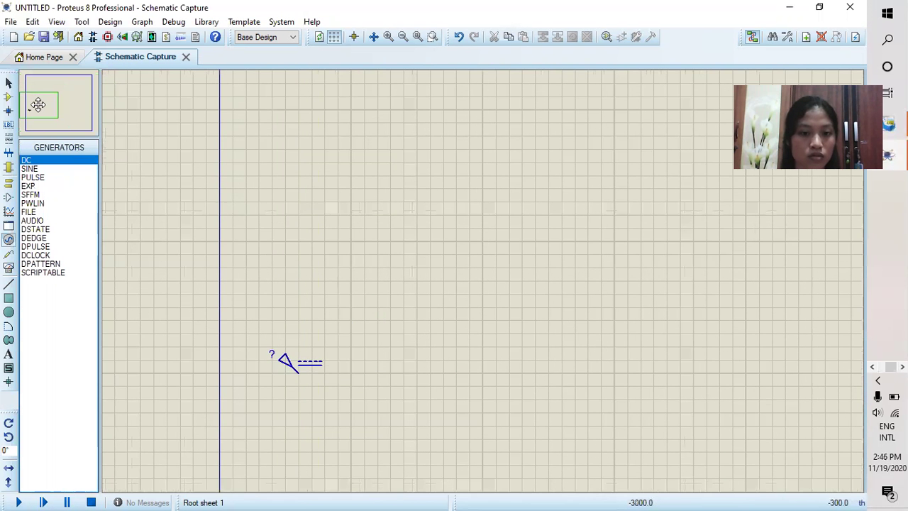
{"action": "scroll", "coordinate": [39, 105], "scroll_direction": "up", "scroll_amount": 1}
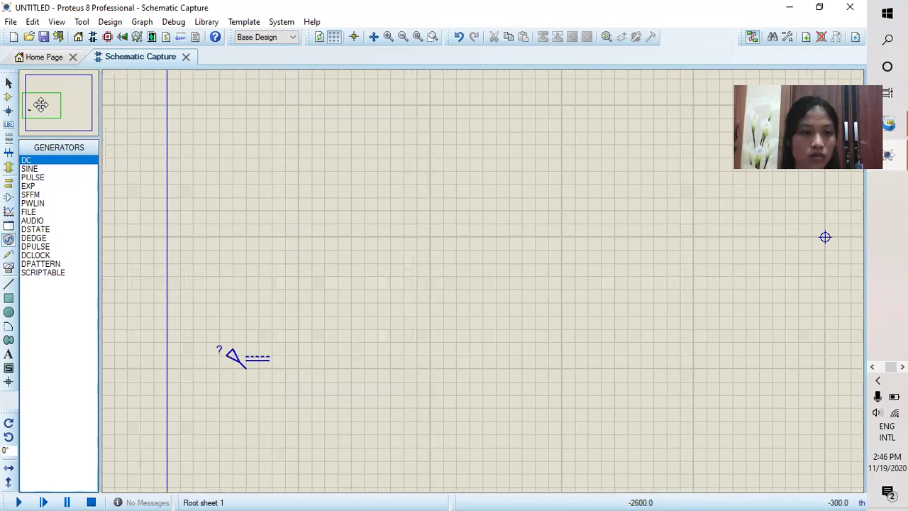
{"action": "scroll", "coordinate": [39, 104], "scroll_direction": "down", "scroll_amount": 1}
{"action": "scroll", "coordinate": [49, 99], "scroll_direction": "down", "scroll_amount": 1}
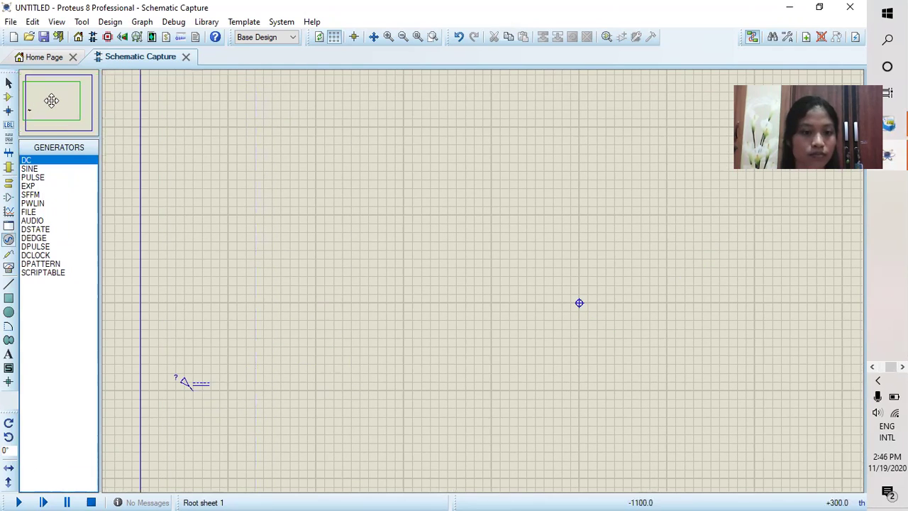
{"action": "scroll", "coordinate": [51, 100], "scroll_direction": "down", "scroll_amount": 1}
{"action": "scroll", "coordinate": [50, 102], "scroll_direction": "up", "scroll_amount": 1}
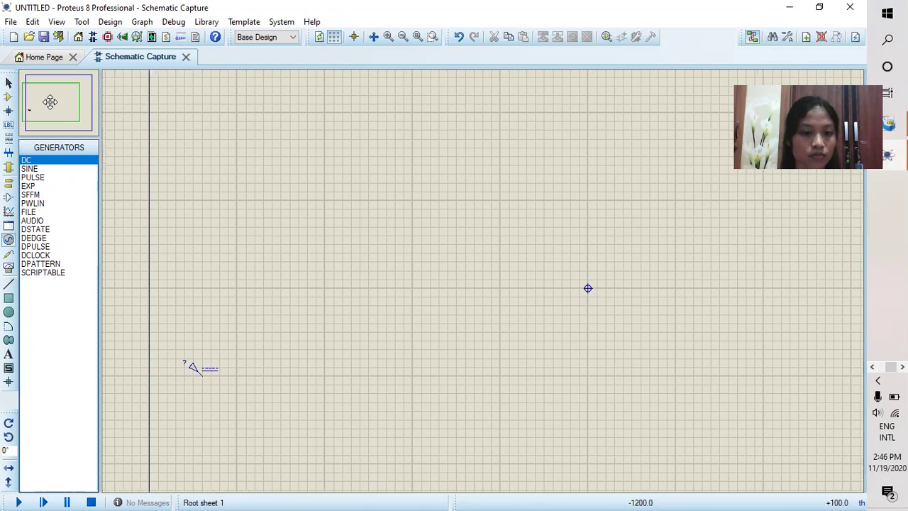
{"action": "mouse_move", "coordinate": [49, 101]}
{"action": "left_mouse_down"}
{"action": "mouse_move", "coordinate": [54, 95]}
{"action": "mouse_move", "coordinate": [52, 102]}
{"action": "left_mouse_up"}
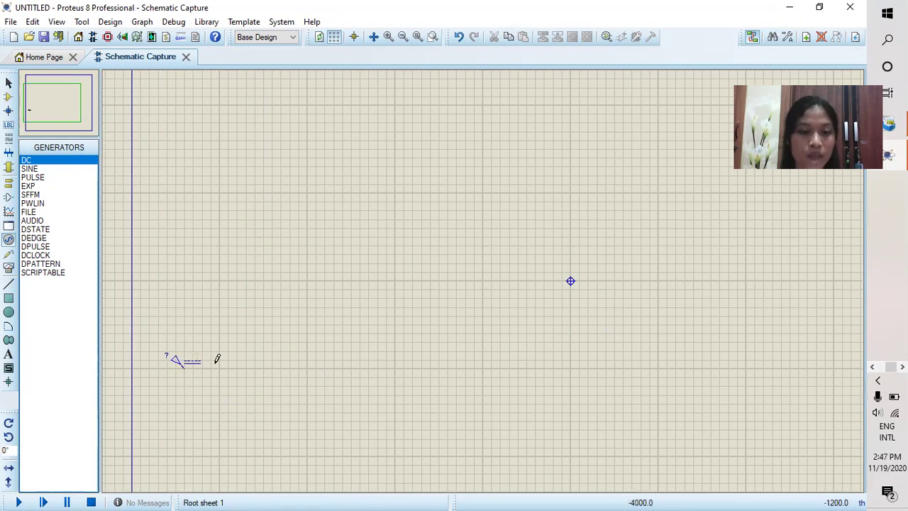
{"action": "left_click", "coordinate": [9, 97]}
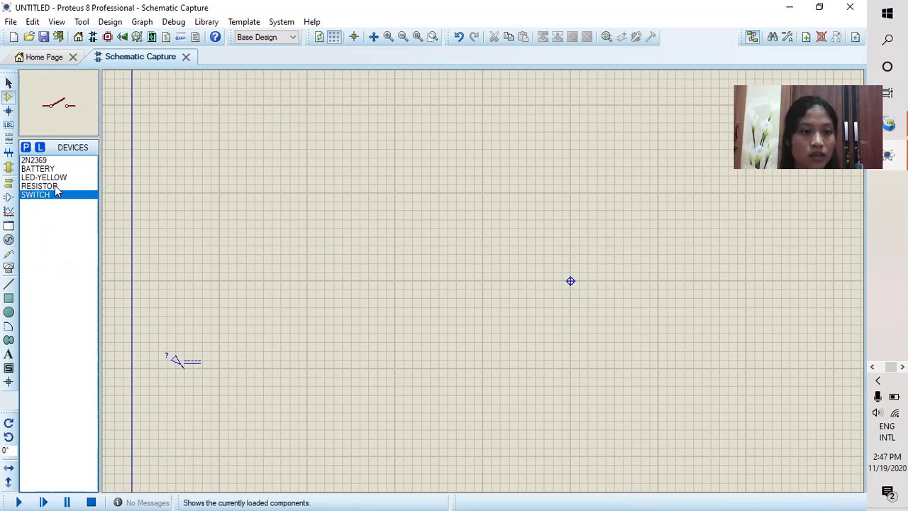
{"action": "left_click", "coordinate": [54, 186]}
{"action": "left_click", "coordinate": [264, 365]}
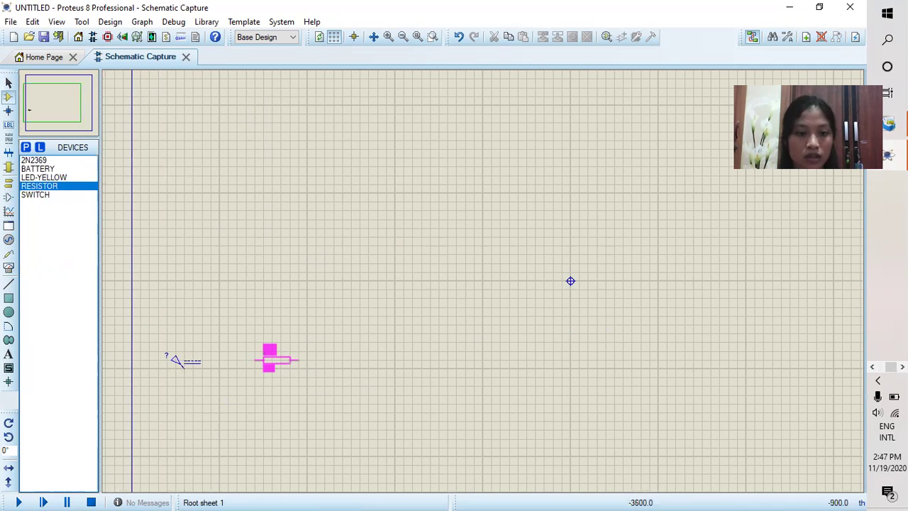
{"action": "left_click", "coordinate": [275, 367]}
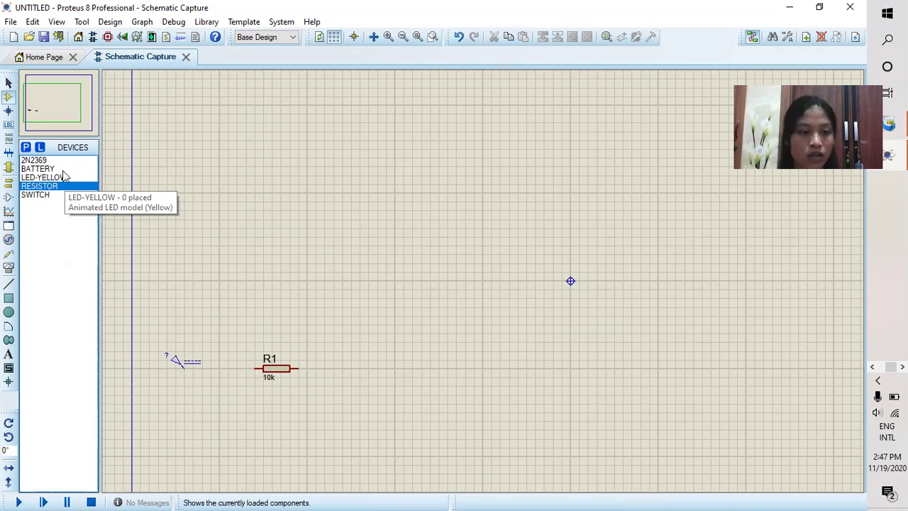
Place a switch to the right of resistor R1 and a 2N2369 transistor further along the same row
{"action": "left_click", "coordinate": [56, 195]}
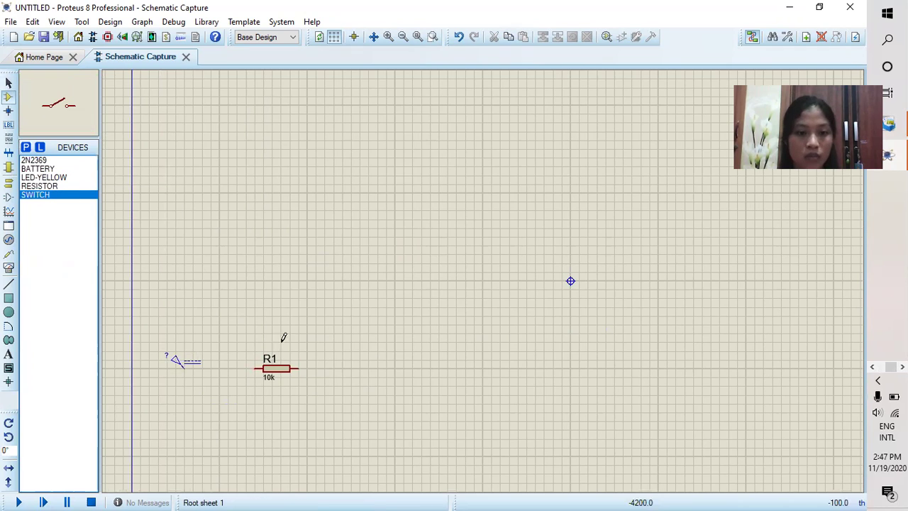
{"action": "left_click", "coordinate": [375, 367]}
{"action": "left_click", "coordinate": [382, 367]}
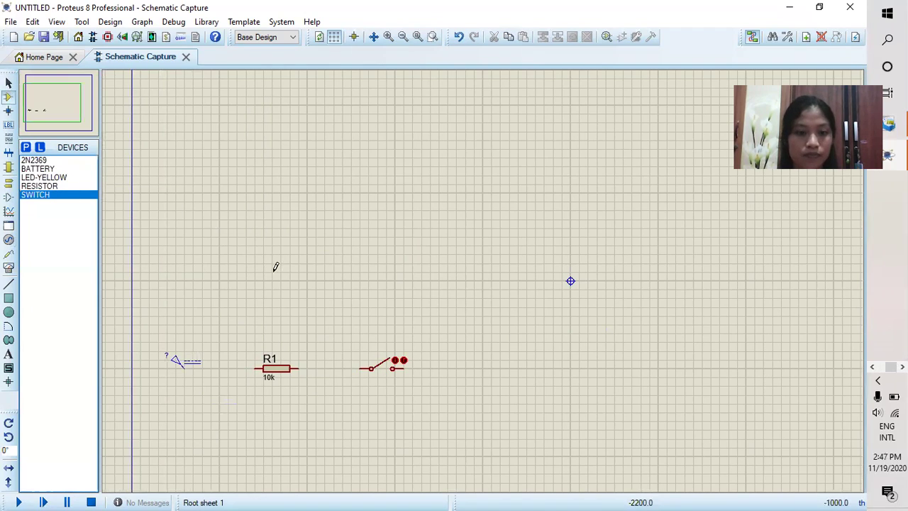
{"action": "left_click", "coordinate": [56, 162]}
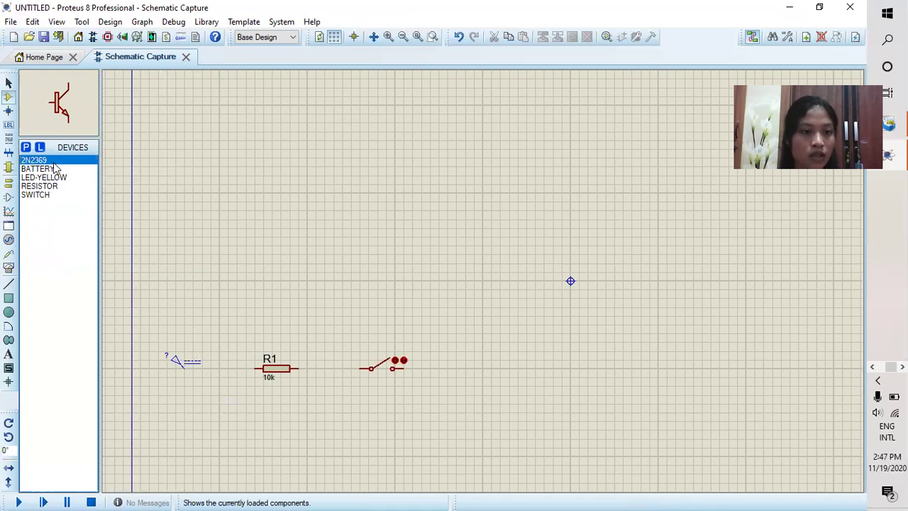
{"action": "left_click", "coordinate": [576, 363]}
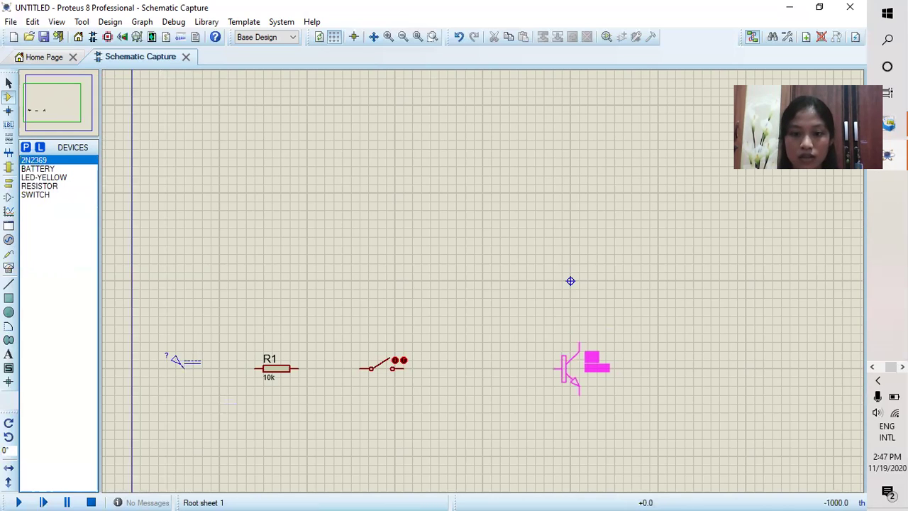
{"action": "left_click", "coordinate": [576, 363]}
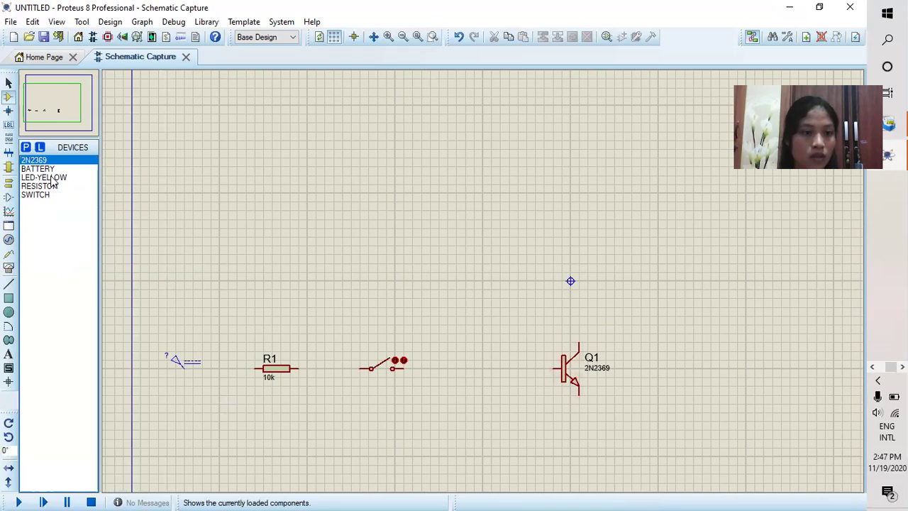
Place a yellow LED directly above the transistor's collector
{"action": "left_click", "coordinate": [44, 177]}
{"action": "left_click", "coordinate": [580, 267]}
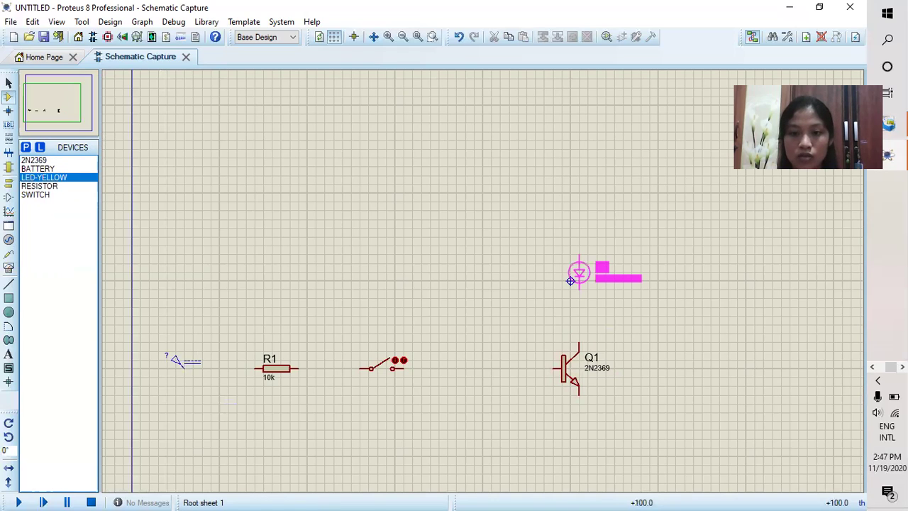
{"action": "left_click", "coordinate": [573, 278]}
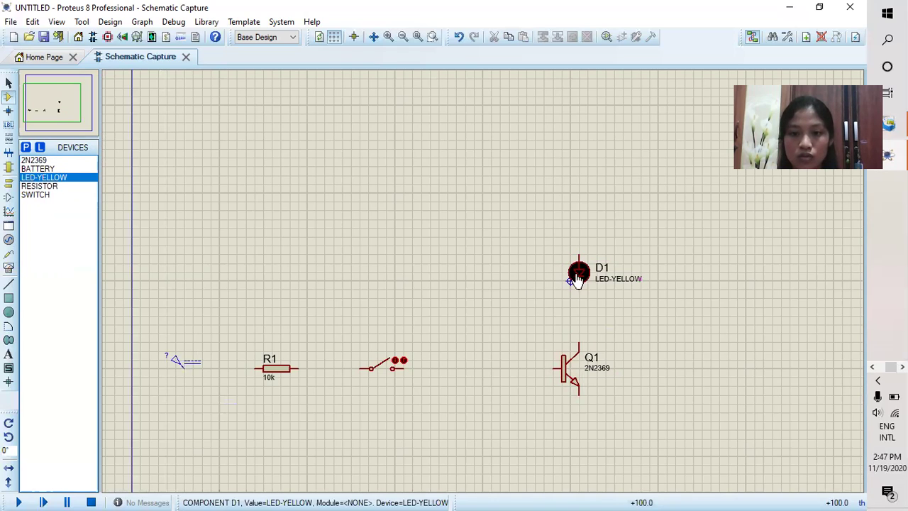
Place a second resistor above the yellow LED and rotate it anti-clockwise so it stands vertically
{"action": "left_click", "coordinate": [56, 186]}
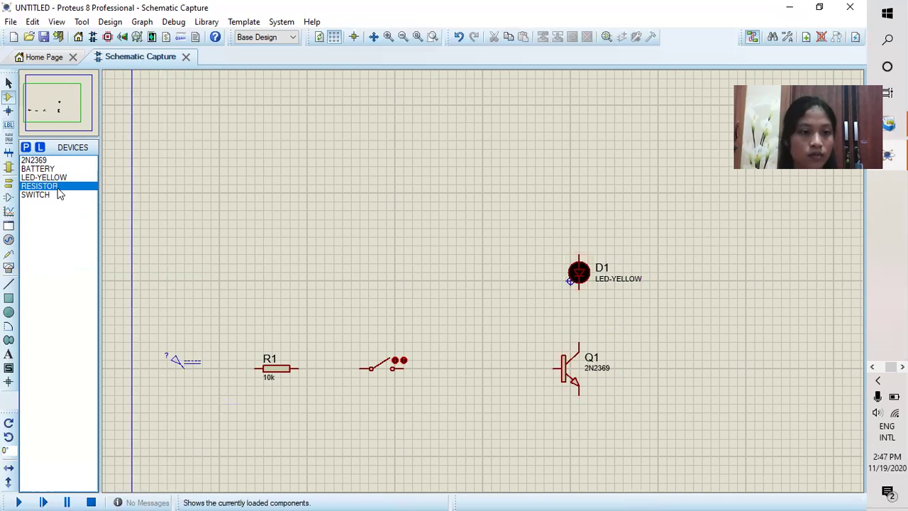
{"action": "left_click", "coordinate": [585, 186]}
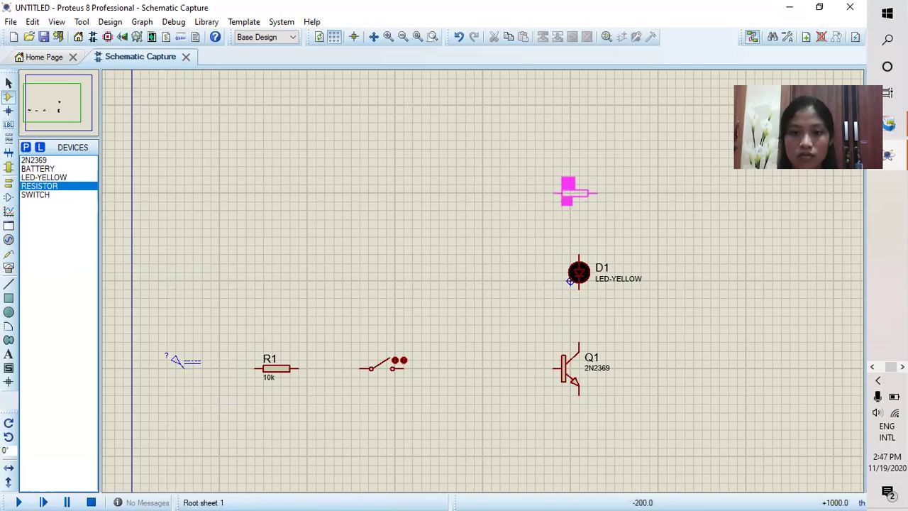
{"action": "left_click", "coordinate": [577, 193]}
{"action": "right_click", "coordinate": [580, 194]}
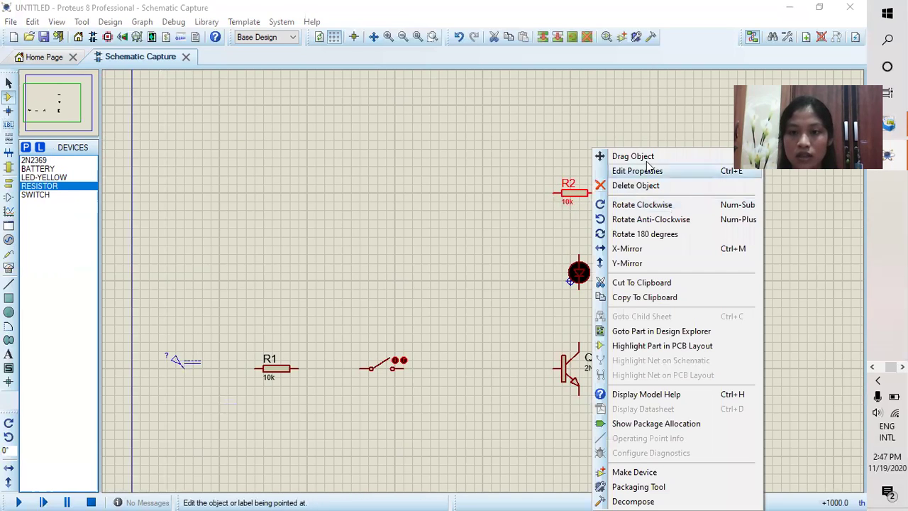
{"action": "left_click", "coordinate": [635, 221]}
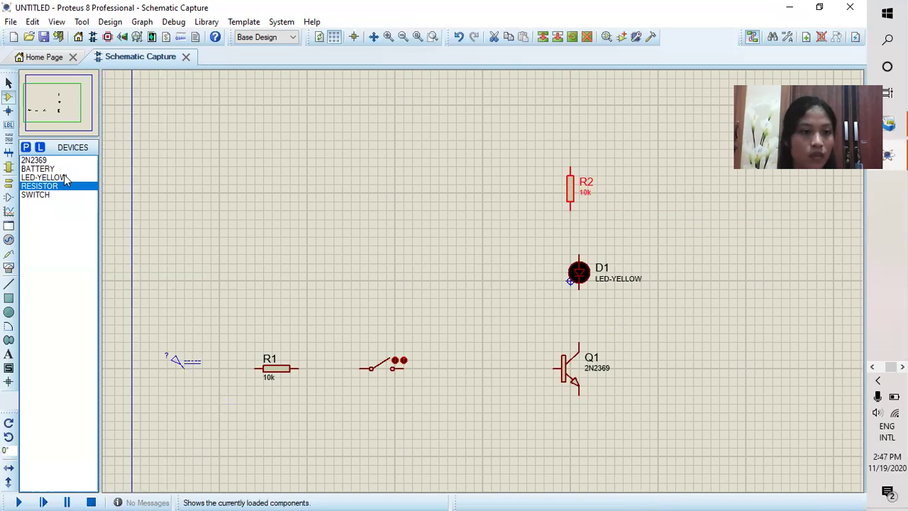
Place a battery to the right of the yellow LED on the schematic
{"action": "left_click", "coordinate": [39, 169]}
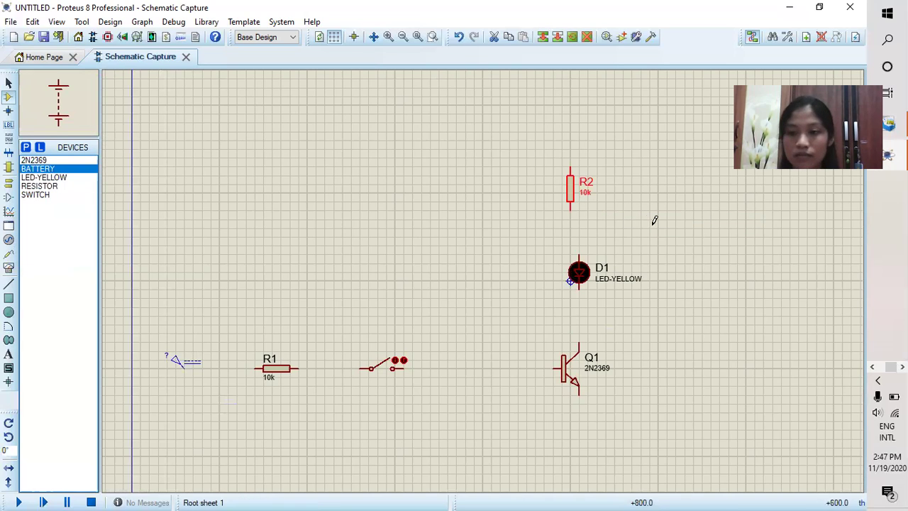
{"action": "left_click", "coordinate": [740, 255]}
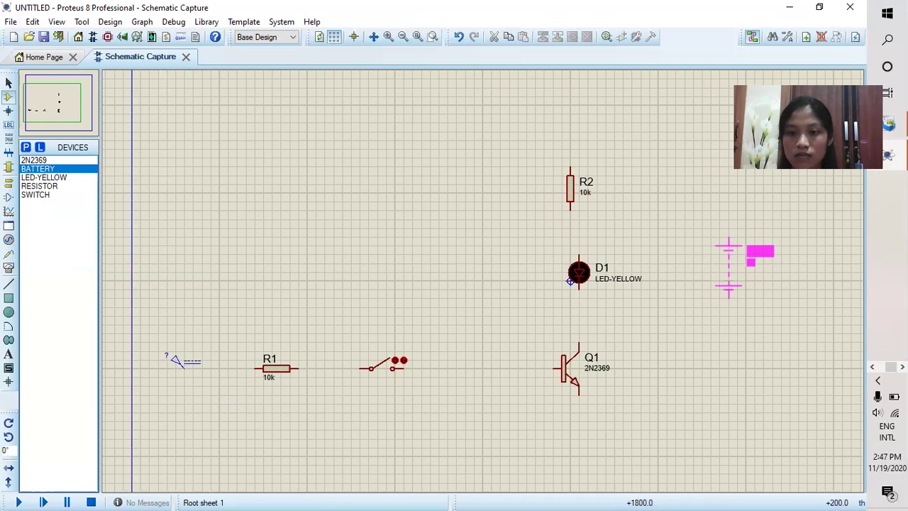
{"action": "left_click", "coordinate": [722, 253]}
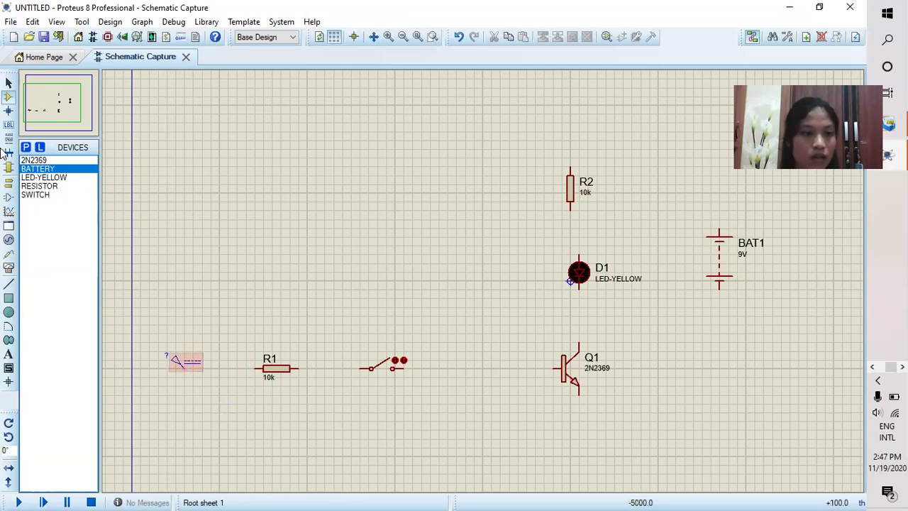
Place a DC voltmeter above resistor R1 on the schematic
{"action": "left_click", "coordinate": [9, 241]}
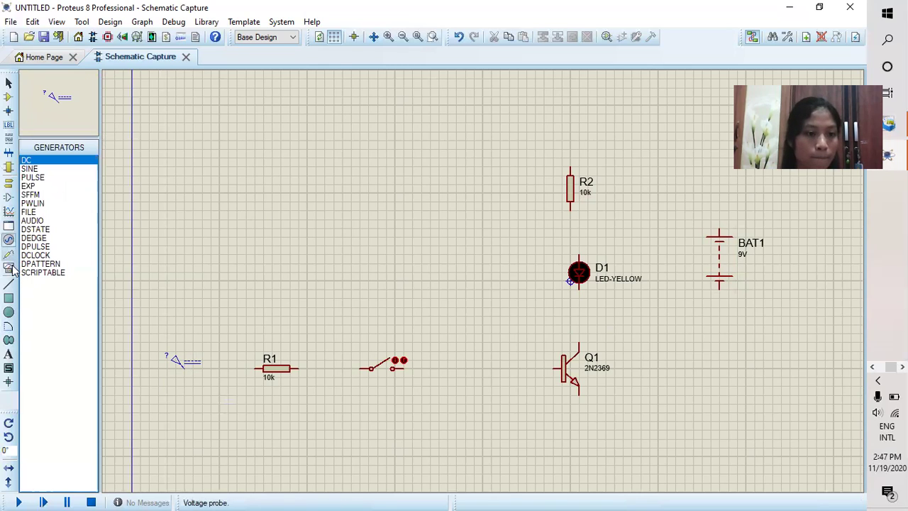
{"action": "left_click", "coordinate": [8, 267]}
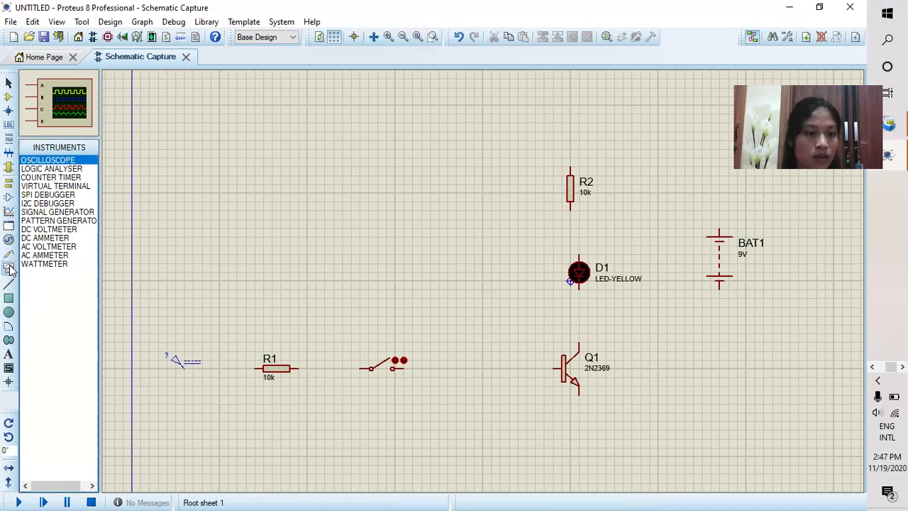
{"action": "left_click", "coordinate": [45, 230]}
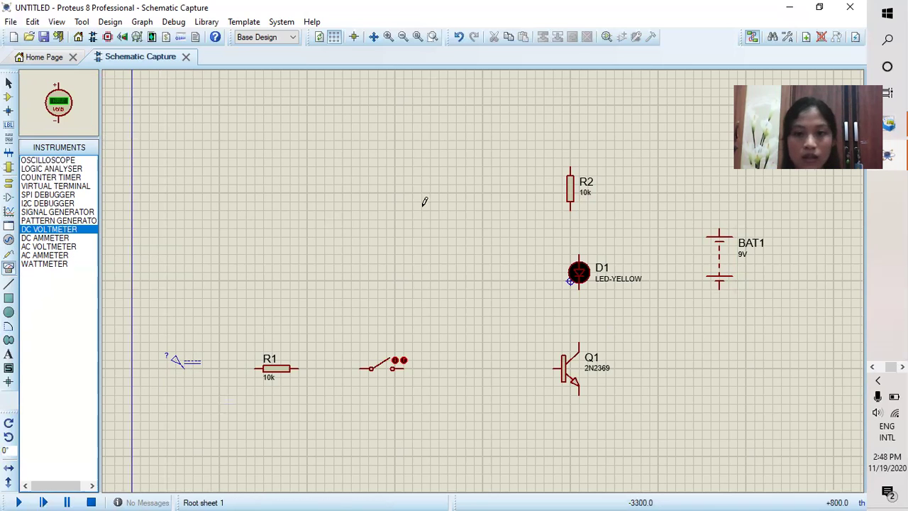
{"action": "left_click", "coordinate": [273, 305]}
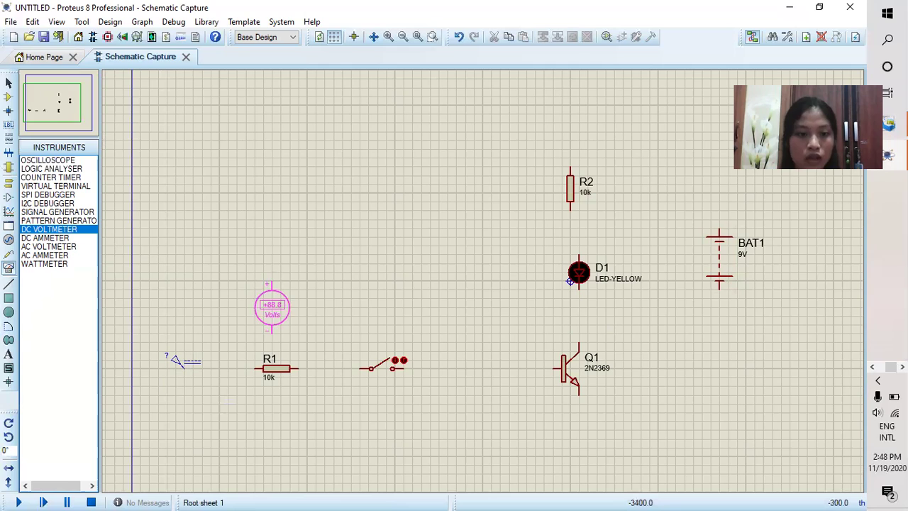
{"action": "left_click", "coordinate": [273, 292]}
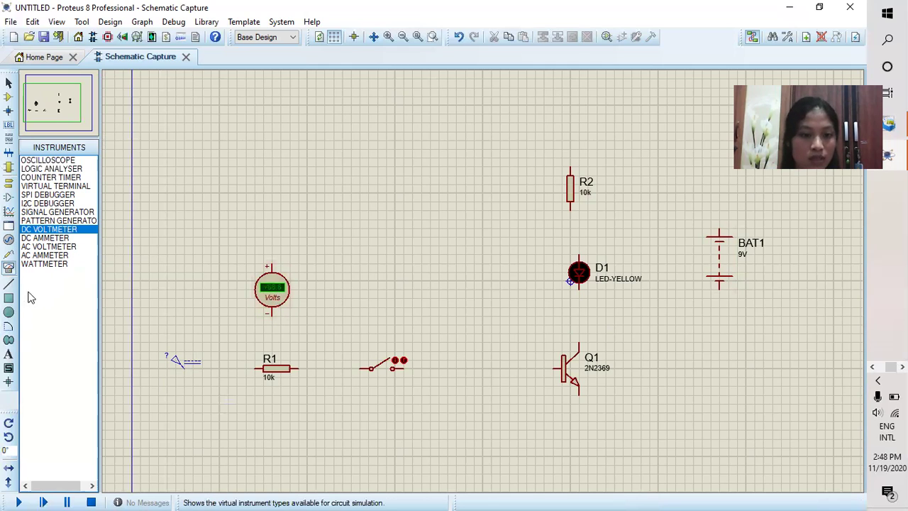
Place two more DC voltmeters, one to the left of the yellow LED and one to the left of resistor R2
{"action": "left_click", "coordinate": [491, 271]}
{"action": "left_click", "coordinate": [482, 272]}
{"action": "left_click", "coordinate": [494, 186]}
{"action": "left_click", "coordinate": [485, 186]}
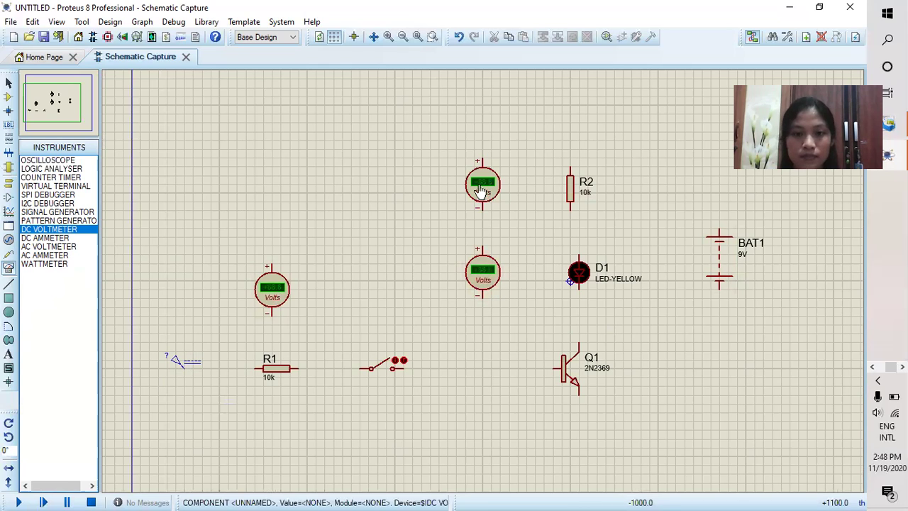
Place a DC ammeter above and to the right of resistor R2 and rotate it clockwise so it stands vertically
{"action": "left_click", "coordinate": [55, 239]}
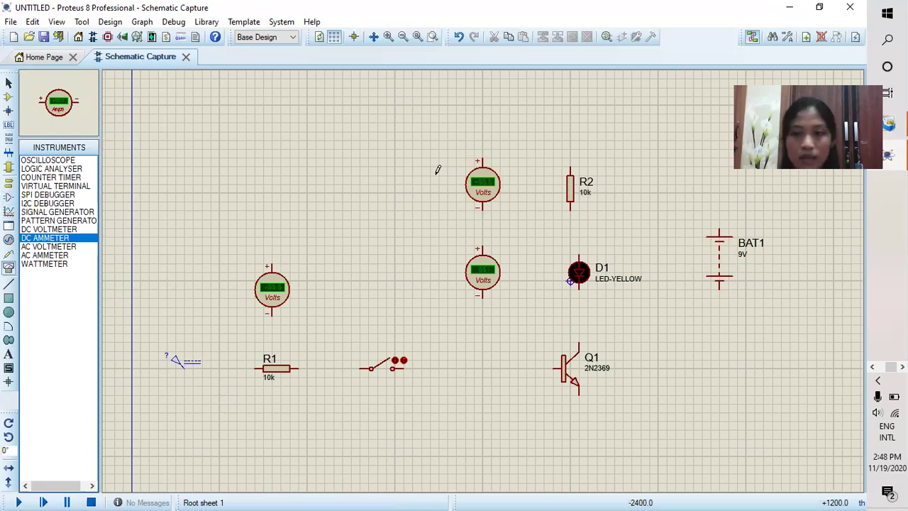
{"action": "left_click", "coordinate": [661, 125]}
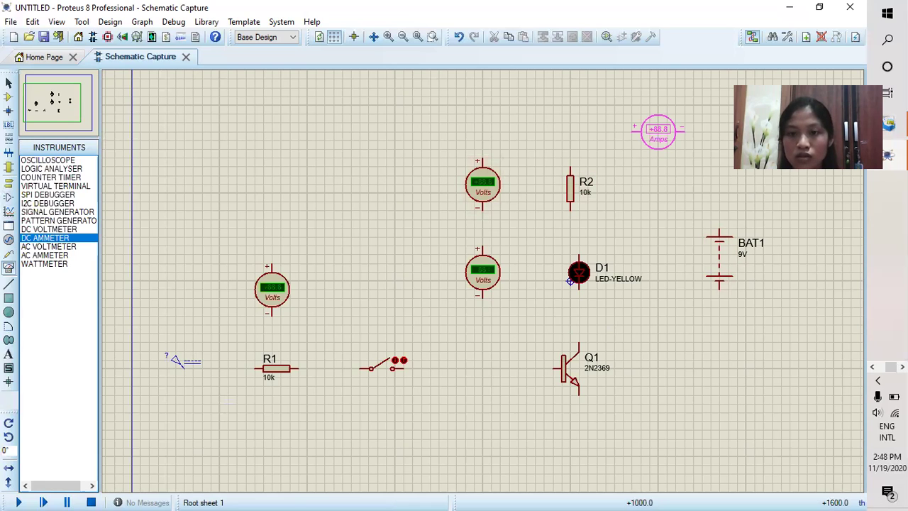
{"action": "left_click", "coordinate": [666, 136]}
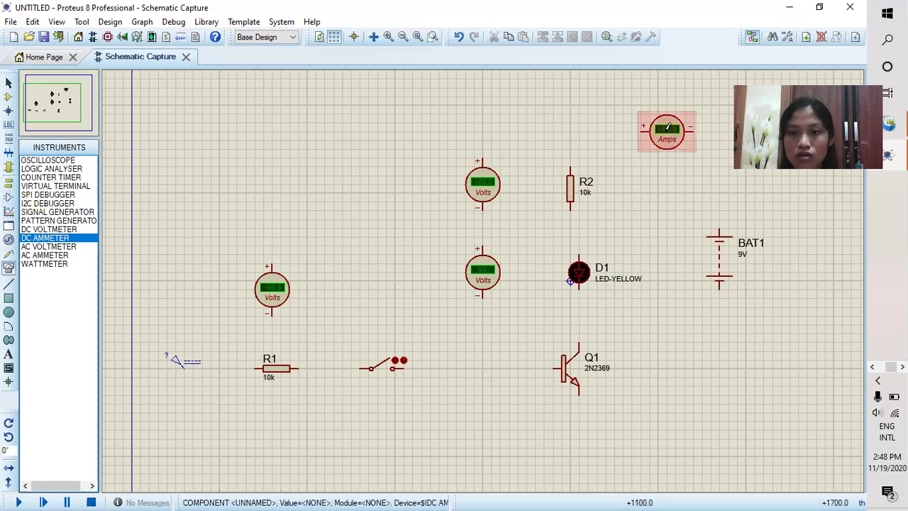
{"action": "right_click", "coordinate": [667, 128]}
{"action": "left_click", "coordinate": [723, 183]}
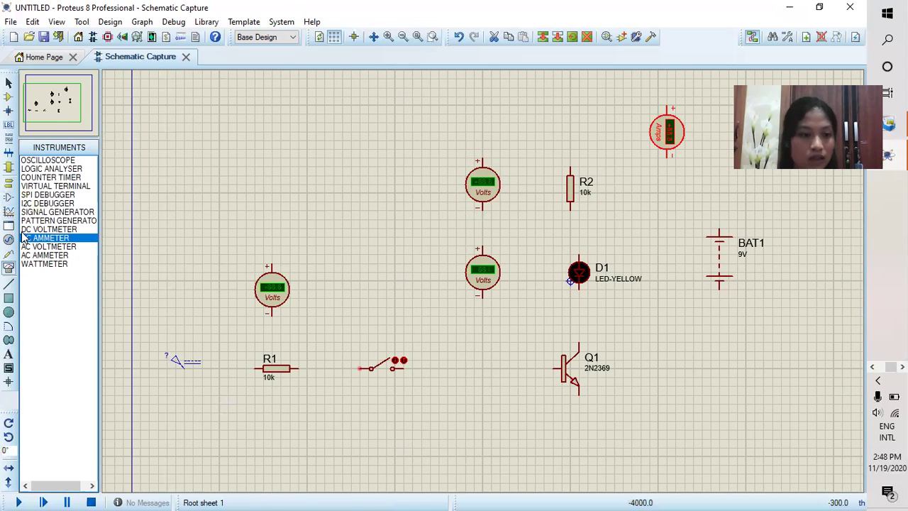
Place a second DC ammeter between the switch and transistor Q1, in line with them
{"action": "left_click", "coordinate": [477, 361]}
{"action": "left_click", "coordinate": [477, 360]}
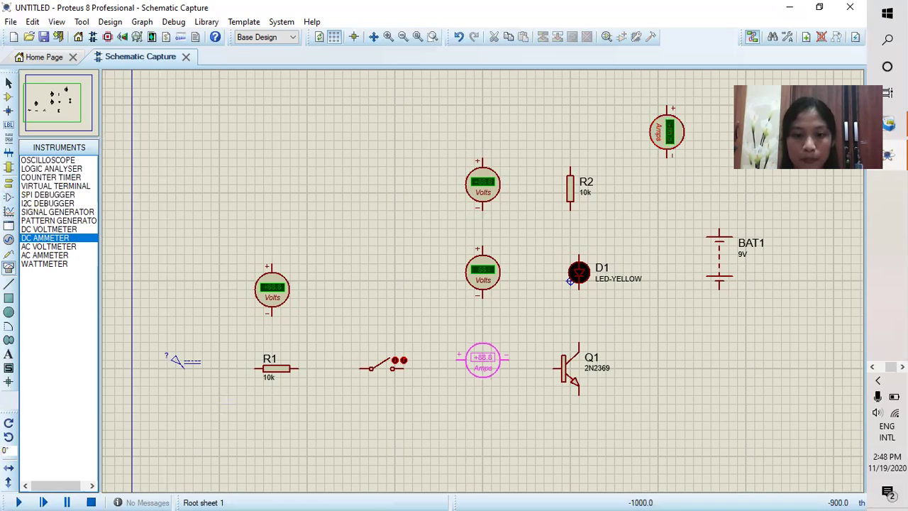
{"action": "left_click", "coordinate": [482, 366]}
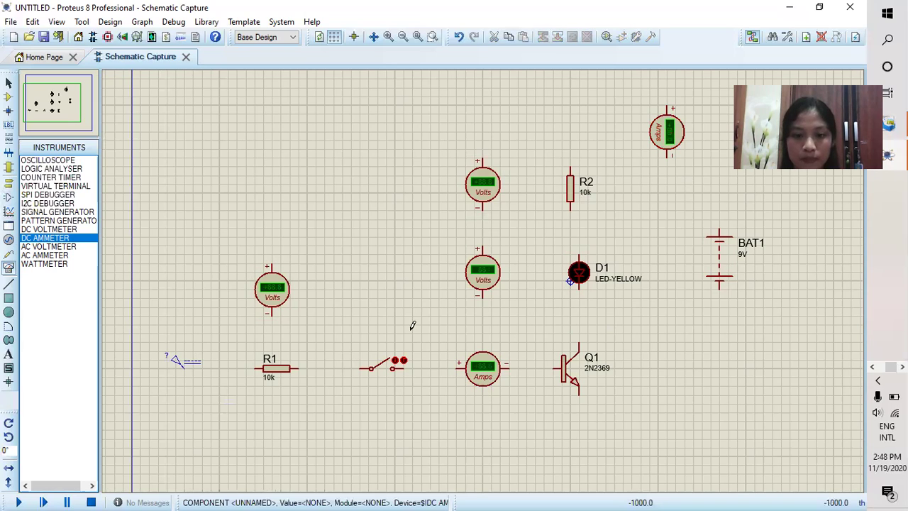
Wire the DC generator through R1, the switch and the horizontal ammeter to Q1's base, and connect Q1's collector to the yellow LED
{"action": "left_click", "coordinate": [183, 366]}
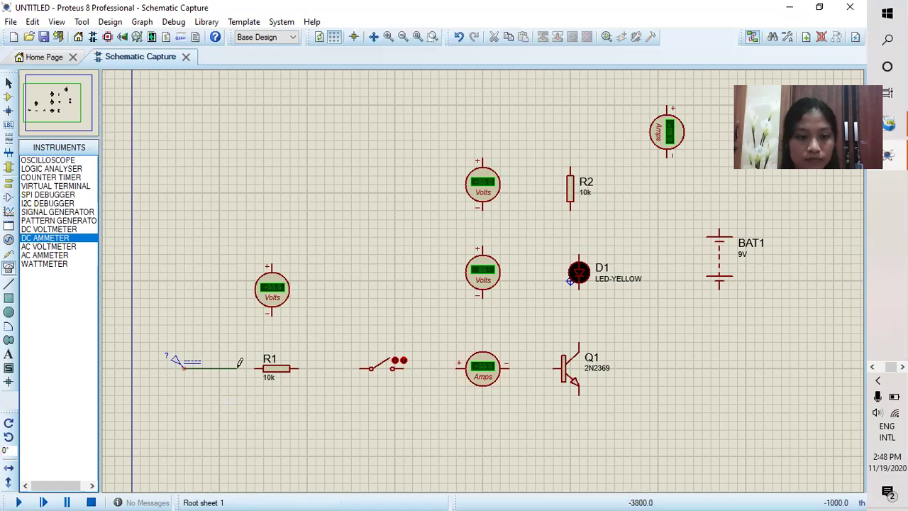
{"action": "left_click", "coordinate": [258, 367]}
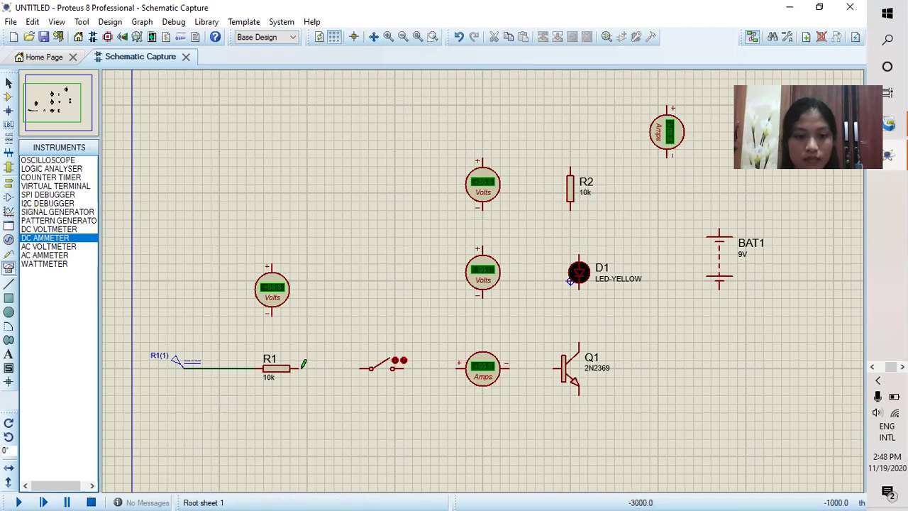
{"action": "left_click", "coordinate": [298, 367]}
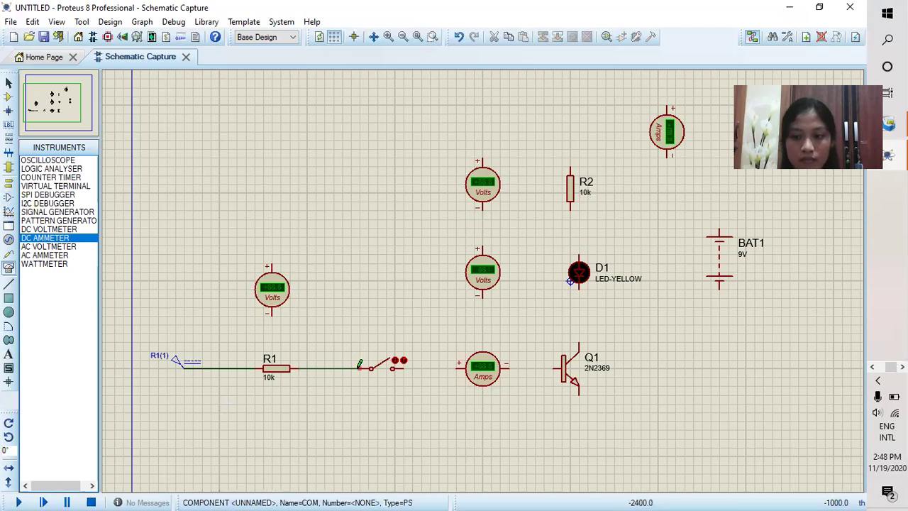
{"action": "left_click", "coordinate": [370, 368]}
{"action": "left_click", "coordinate": [394, 368]}
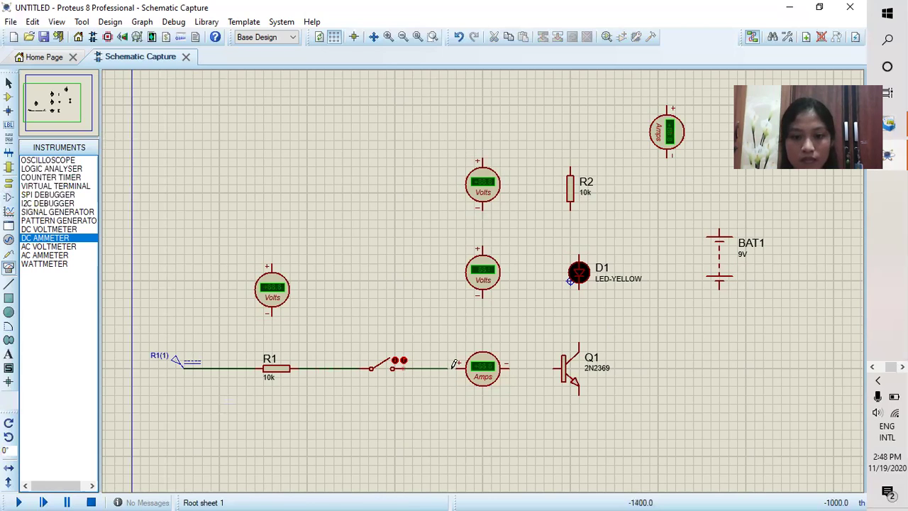
{"action": "left_click", "coordinate": [458, 367]}
{"action": "left_click", "coordinate": [508, 367]}
{"action": "left_click", "coordinate": [554, 367]}
{"action": "left_click", "coordinate": [579, 343]}
{"action": "left_click", "coordinate": [578, 284]}
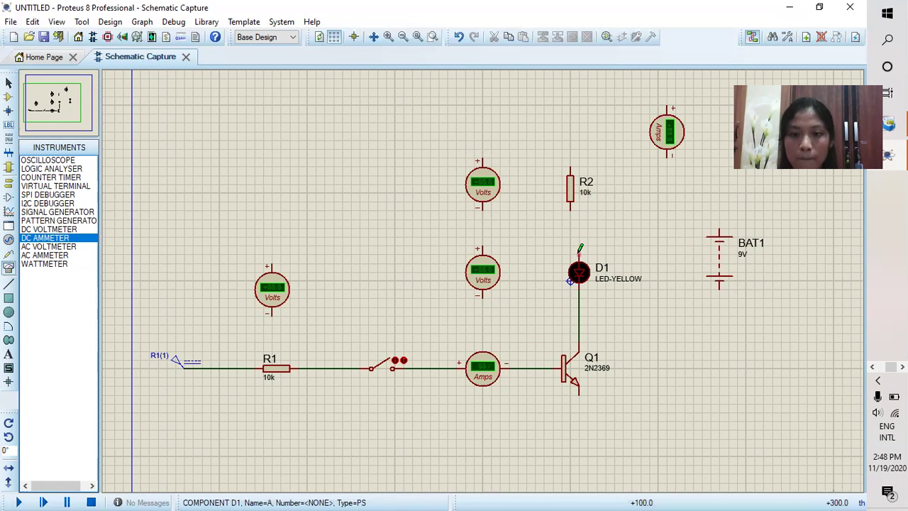
Move resistor R2 into line directly above the yellow LED and wire its lower end to the LED
{"action": "right_click", "coordinate": [580, 179]}
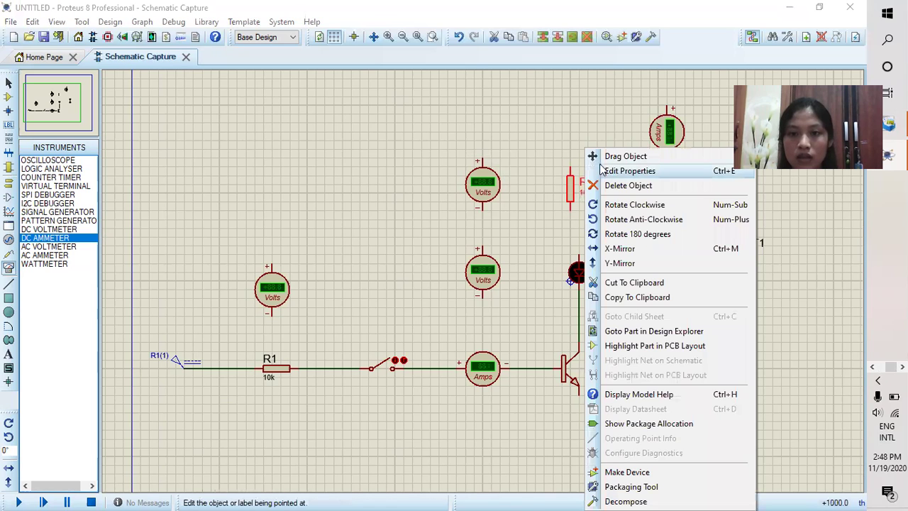
{"action": "left_click", "coordinate": [625, 156]}
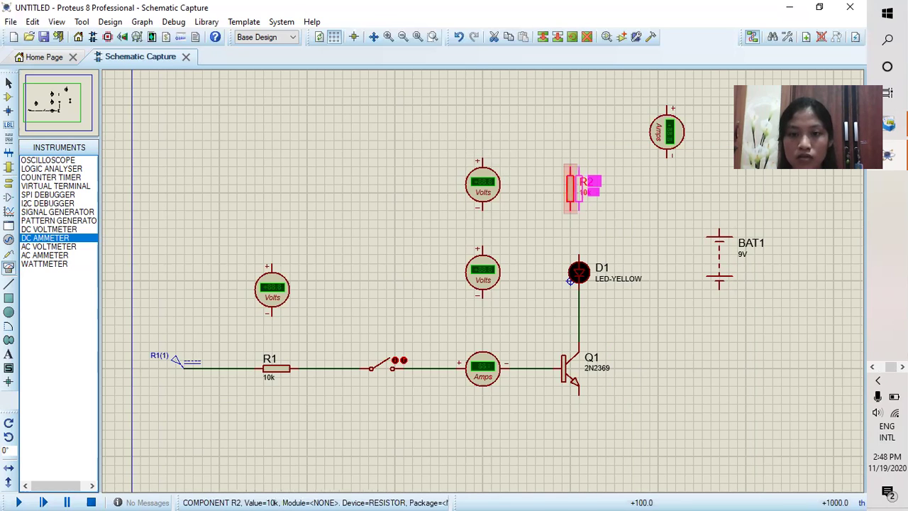
{"action": "left_click", "coordinate": [574, 199]}
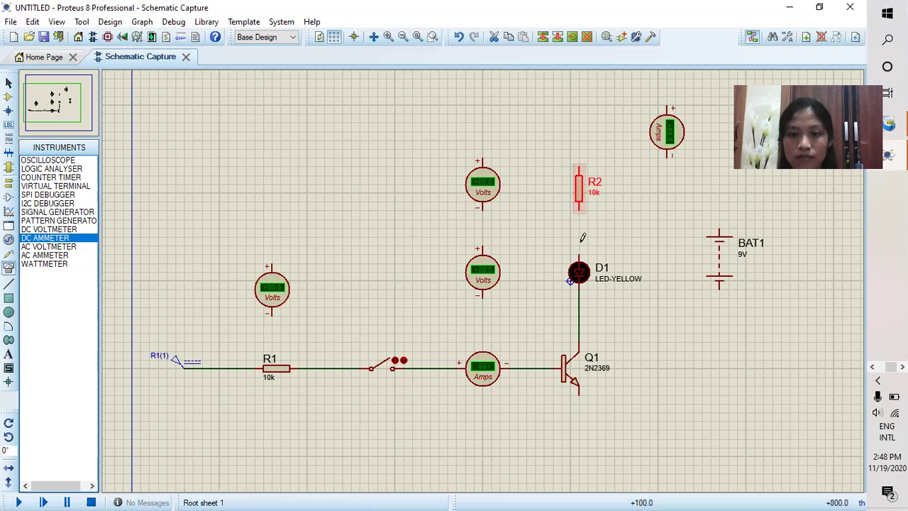
{"action": "left_click", "coordinate": [580, 222]}
{"action": "left_click", "coordinate": [579, 207]}
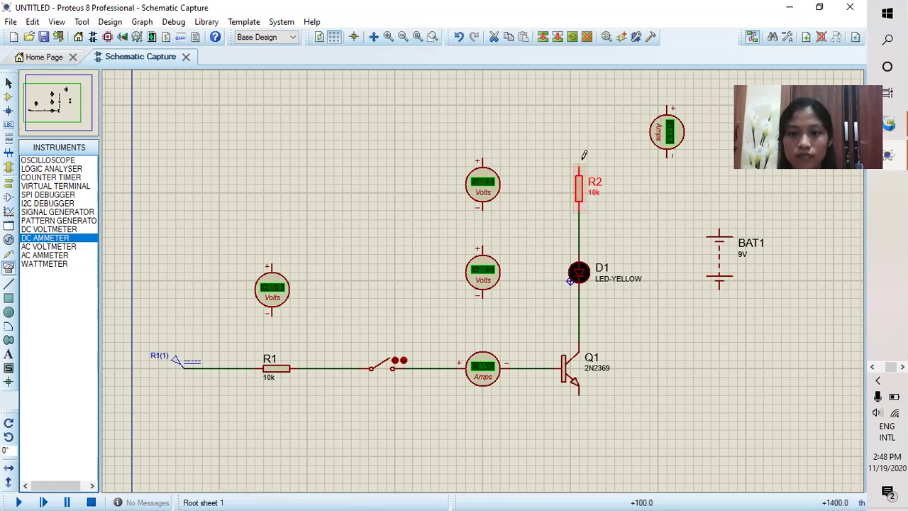
Wire the vertical ammeter's negative terminal to the upper end of R2 and its positive terminal to the battery's positive terminal
{"action": "left_click", "coordinate": [666, 156]}
{"action": "left_click", "coordinate": [584, 160]}
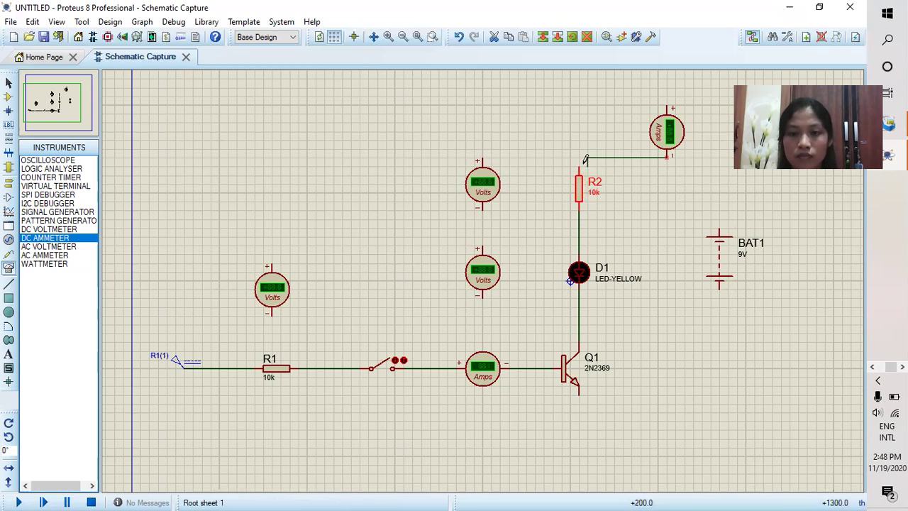
{"action": "left_click", "coordinate": [670, 100]}
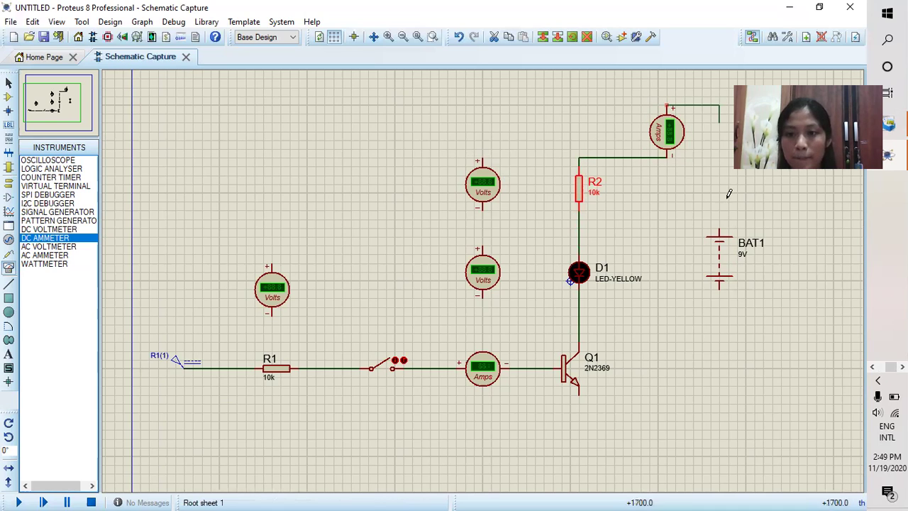
{"action": "left_click", "coordinate": [719, 226]}
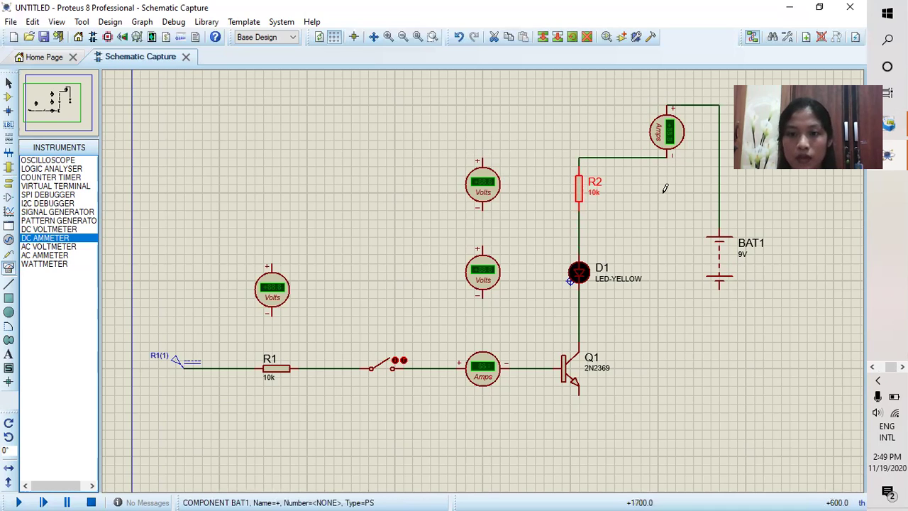
Connect the upper voltmeter in parallel across resistor R2
{"action": "left_click", "coordinate": [483, 156]}
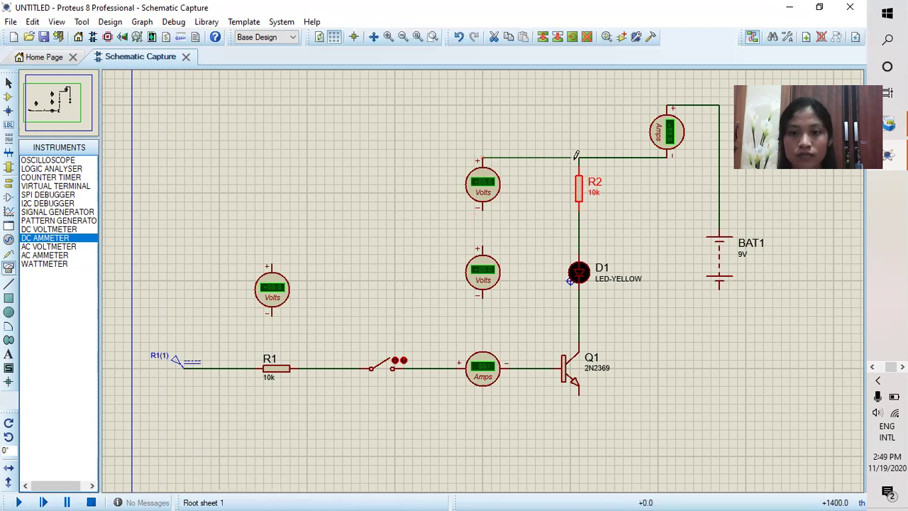
{"action": "left_click", "coordinate": [579, 157]}
{"action": "left_click", "coordinate": [483, 208]}
{"action": "left_click", "coordinate": [578, 210]}
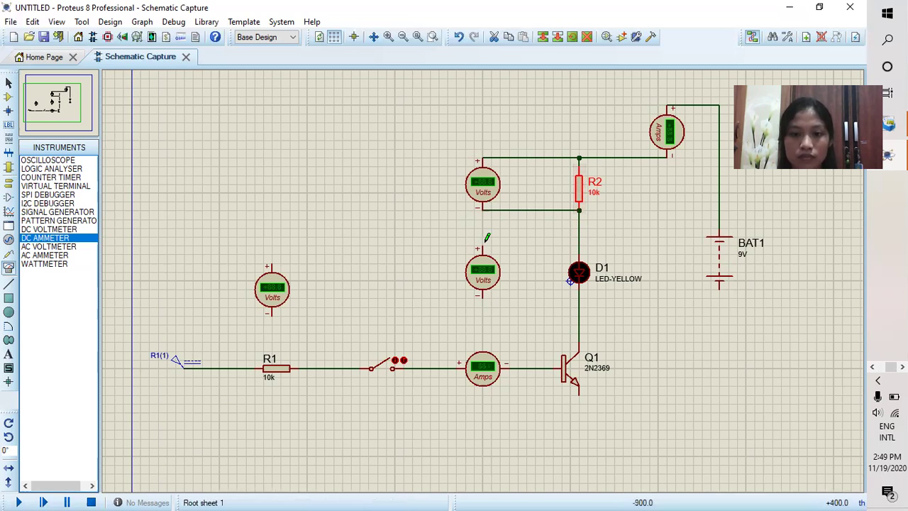
Connect the voltmeter beside the yellow LED in parallel across the LED
{"action": "left_click", "coordinate": [482, 246]}
{"action": "left_click", "coordinate": [578, 245]}
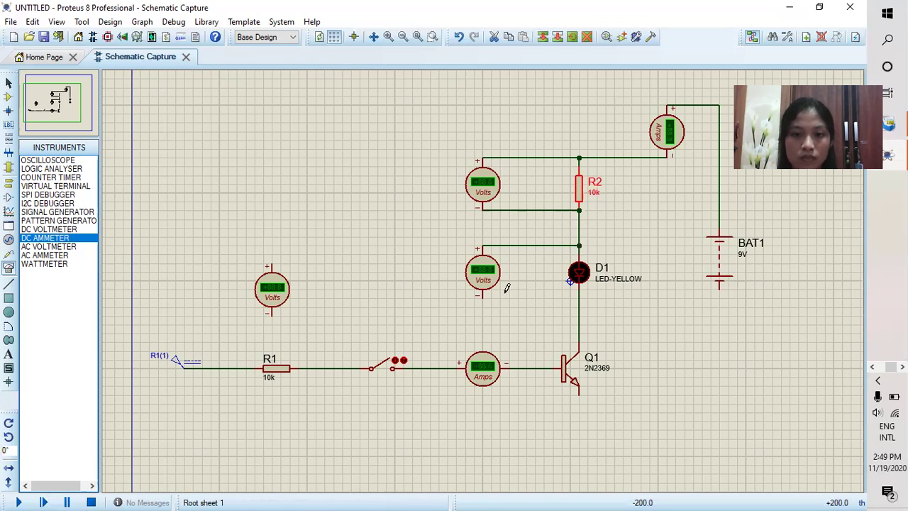
{"action": "left_click", "coordinate": [481, 297]}
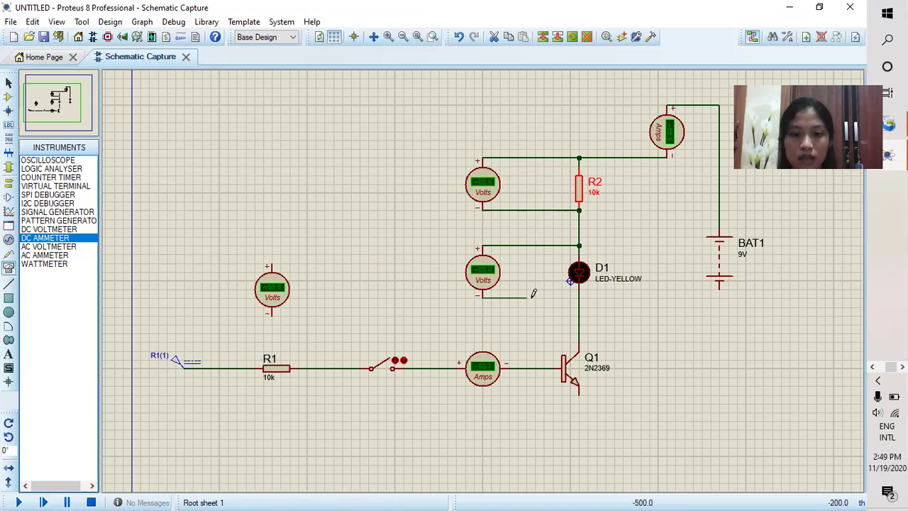
{"action": "left_click", "coordinate": [579, 297]}
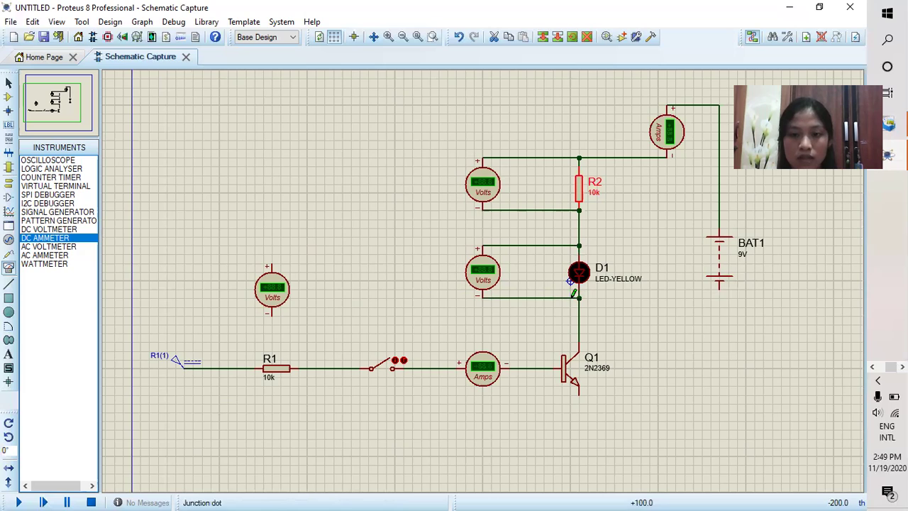
Connect the voltmeter above R1 in parallel across resistor R1
{"action": "left_click", "coordinate": [256, 267]}
{"action": "left_click", "coordinate": [228, 368]}
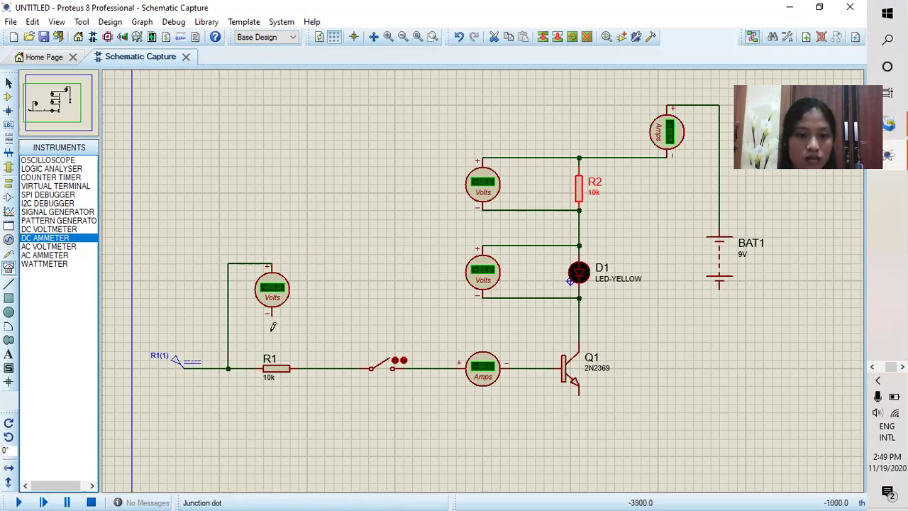
{"action": "left_click", "coordinate": [271, 314]}
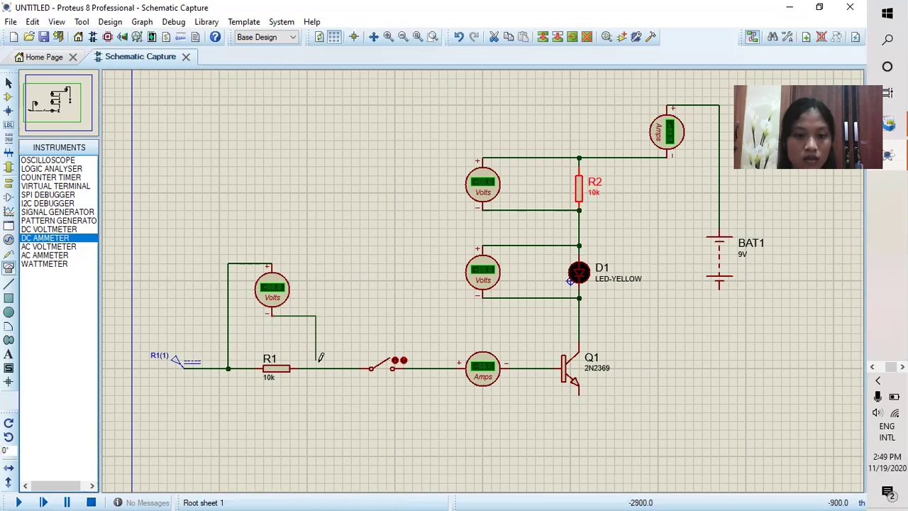
{"action": "left_click", "coordinate": [315, 367]}
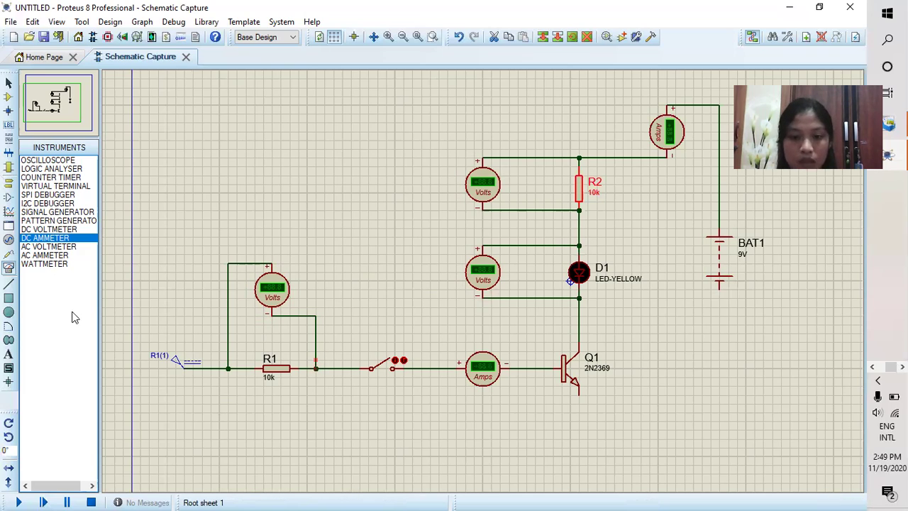
Set the display range of the ammeter at the transistor's base to Milliamps
{"action": "double_click", "coordinate": [485, 370]}
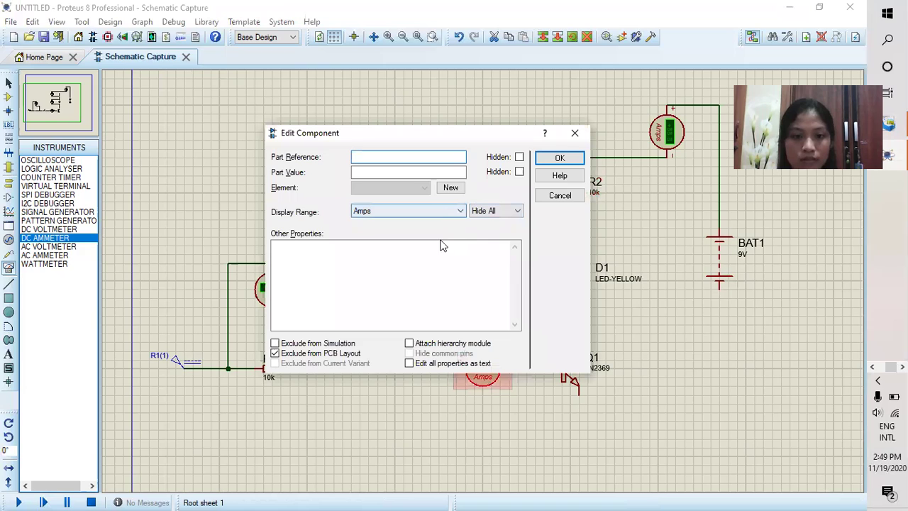
{"action": "left_click", "coordinate": [440, 210]}
{"action": "key", "text": "Down"}
{"action": "key", "text": "Return"}
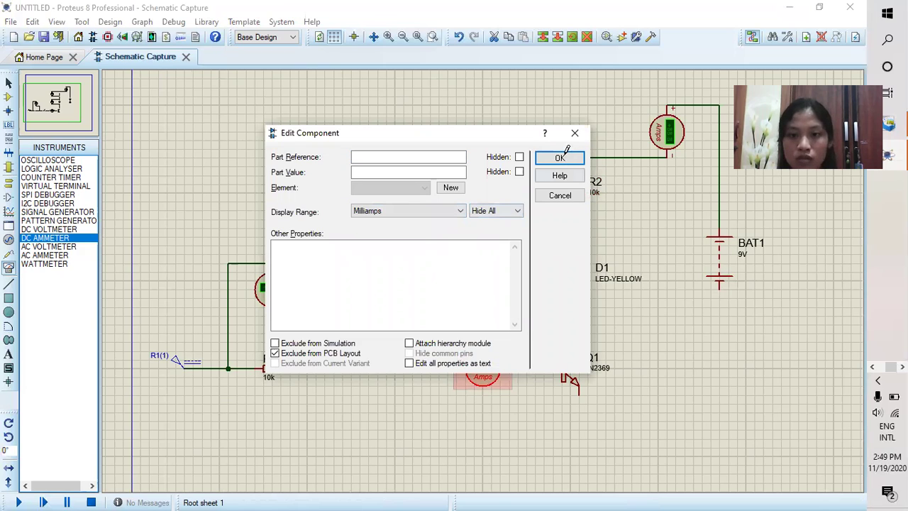
{"action": "left_click", "coordinate": [564, 153]}
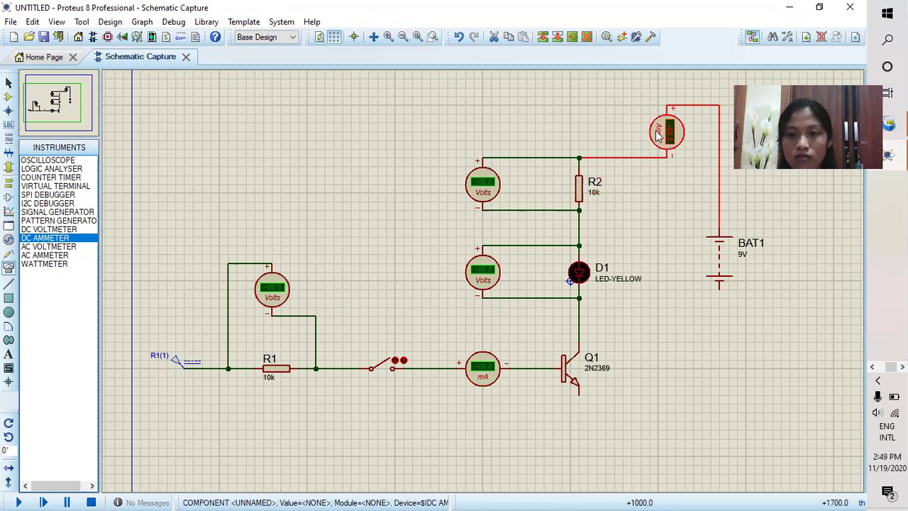
Set the display range of the ammeter between R2 and the battery to Milliamps
{"action": "double_click", "coordinate": [658, 135]}
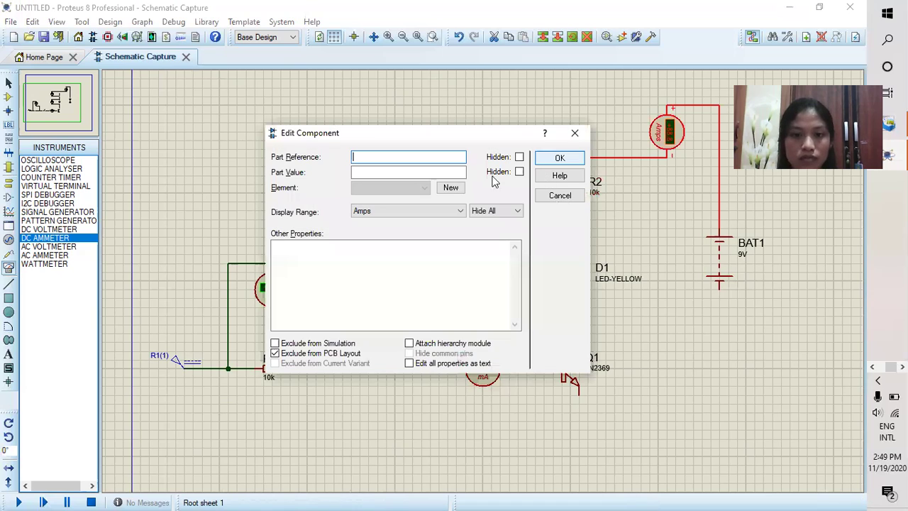
{"action": "left_click", "coordinate": [461, 212]}
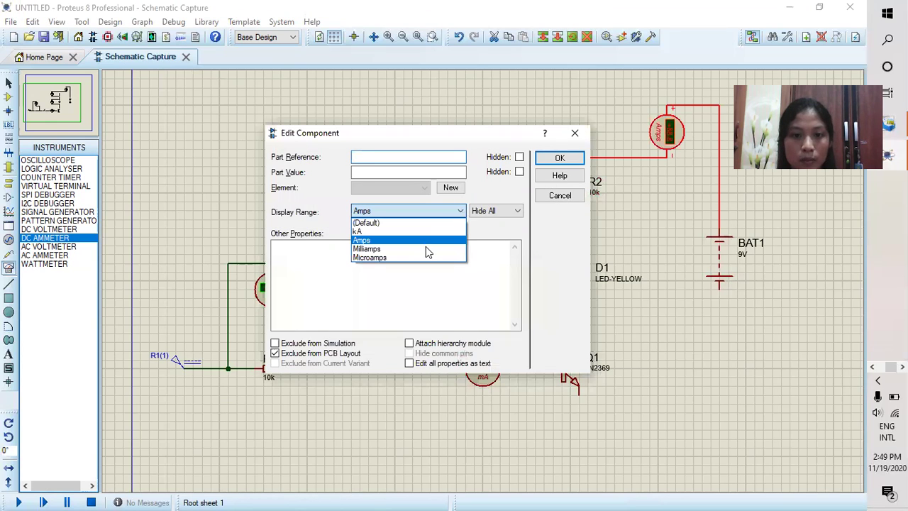
{"action": "left_click", "coordinate": [558, 158]}
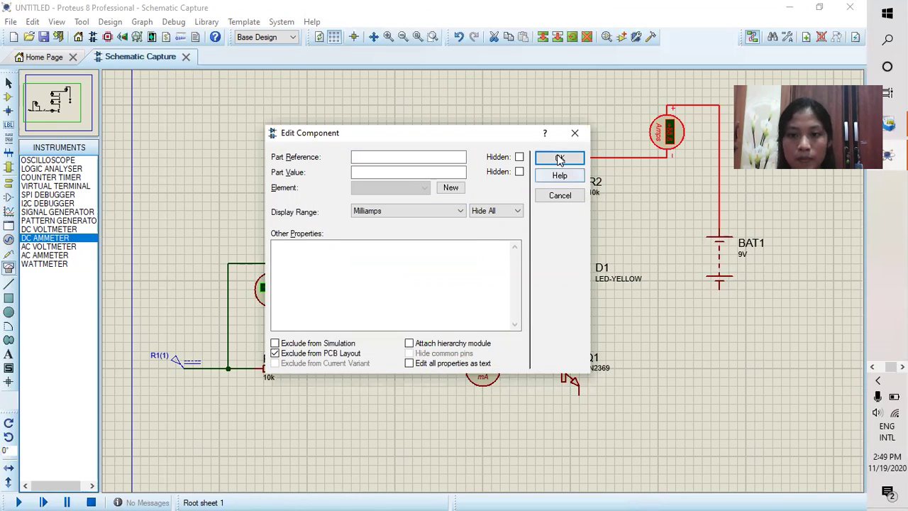
Set the value of battery BAT1 to 6V and the value of resistor R1 to 100ohm
{"action": "double_click", "coordinate": [743, 256]}
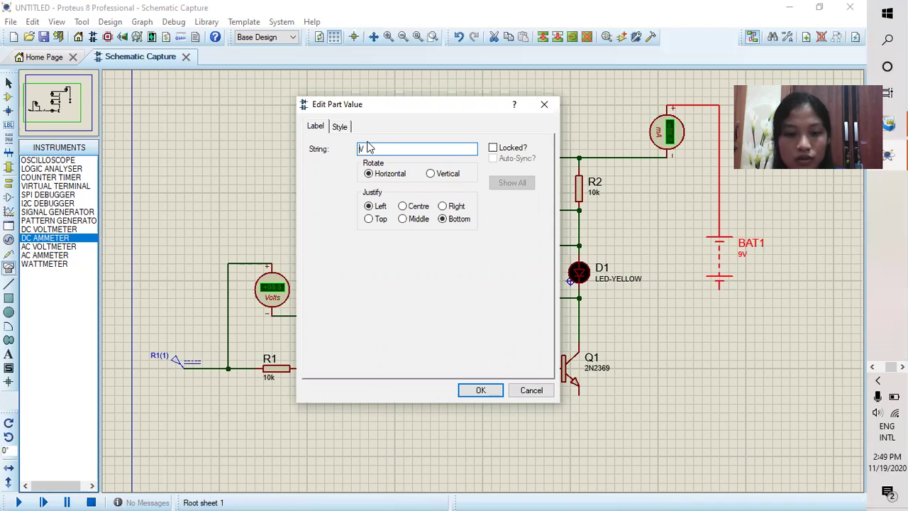
{"action": "left_click", "coordinate": [480, 390]}
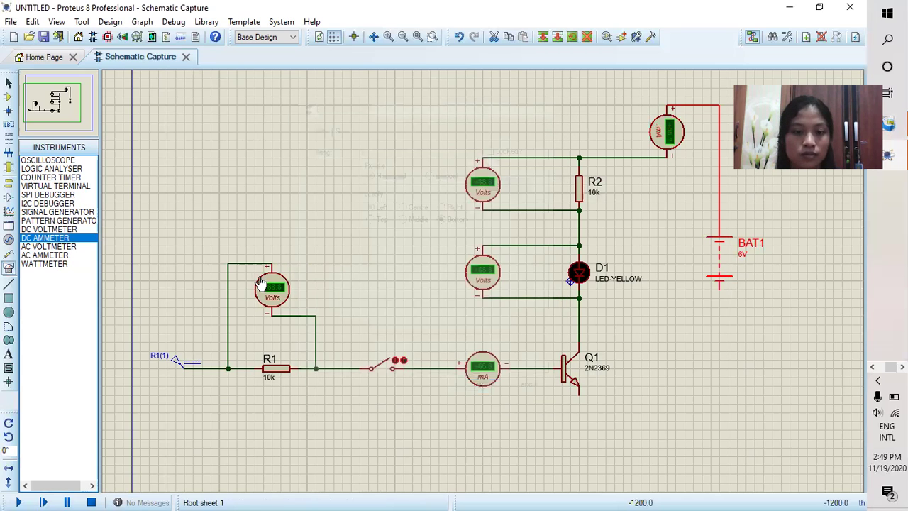
{"action": "left_click", "coordinate": [275, 377]}
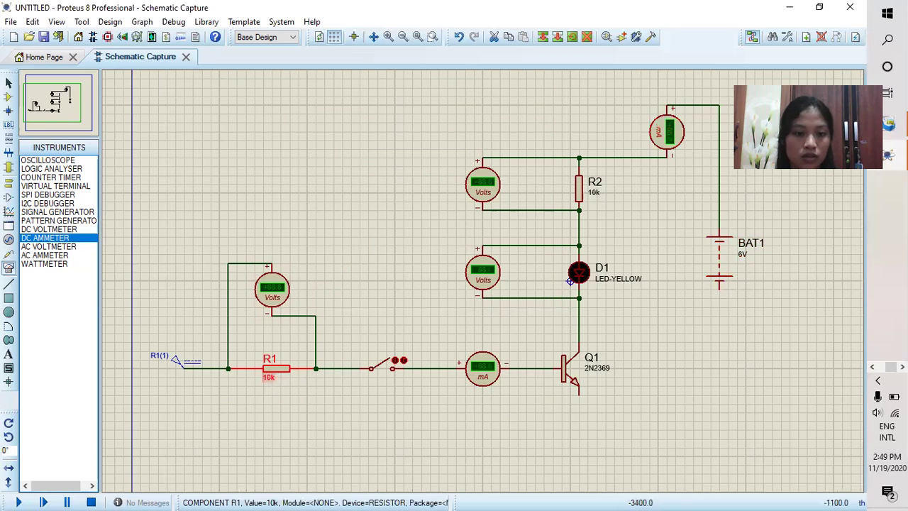
{"action": "double_click", "coordinate": [269, 368]}
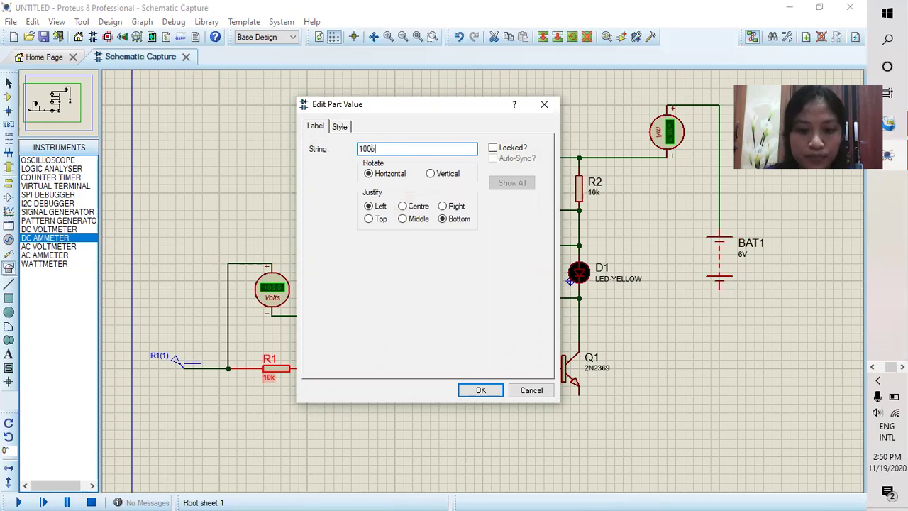
{"action": "left_click", "coordinate": [476, 390]}
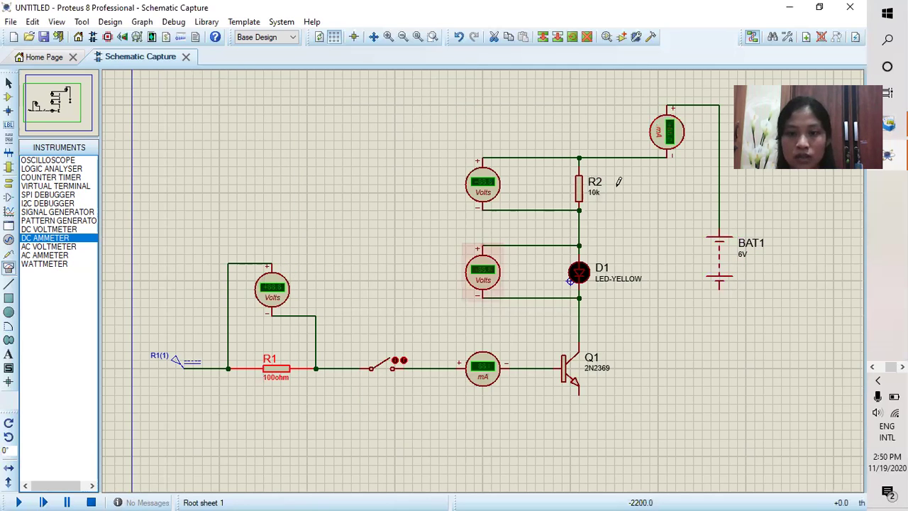
Set the value of resistor R2 to 1k and close the switch beside the base ammeter
{"action": "left_click", "coordinate": [588, 194]}
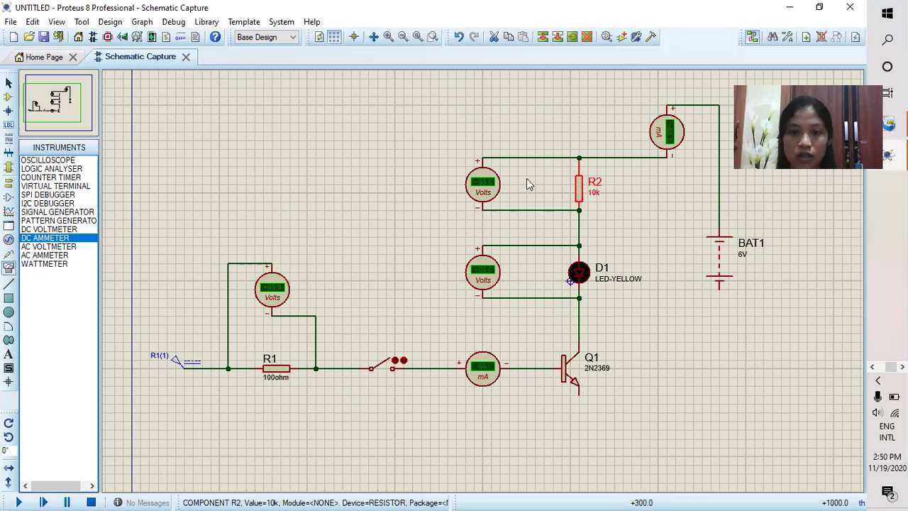
{"action": "key", "text": "BackSpace"}
{"action": "key", "text": "BackSpace"}
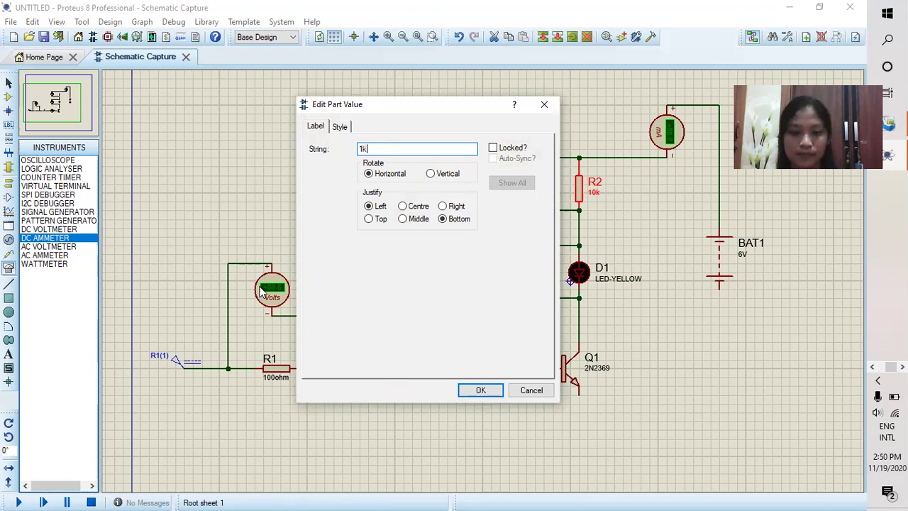
{"action": "left_click", "coordinate": [478, 394]}
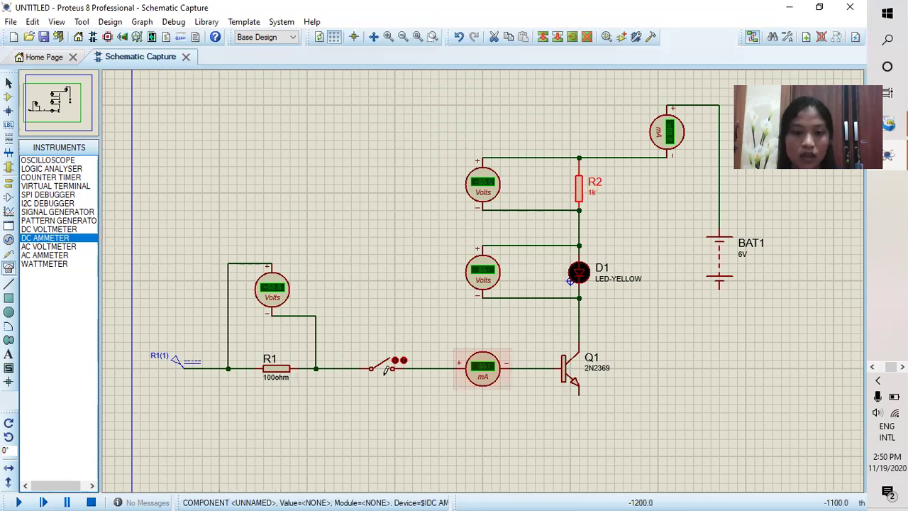
{"action": "left_click", "coordinate": [395, 361]}
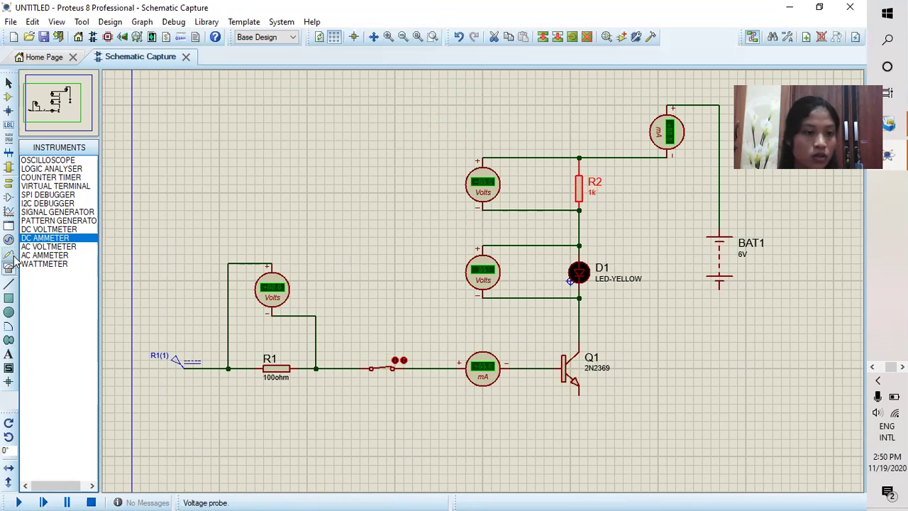
Place ground terminals below Q1 and BAT1 and wire them to the transistor's emitter and the battery's negative terminal
{"action": "left_click", "coordinate": [15, 182]}
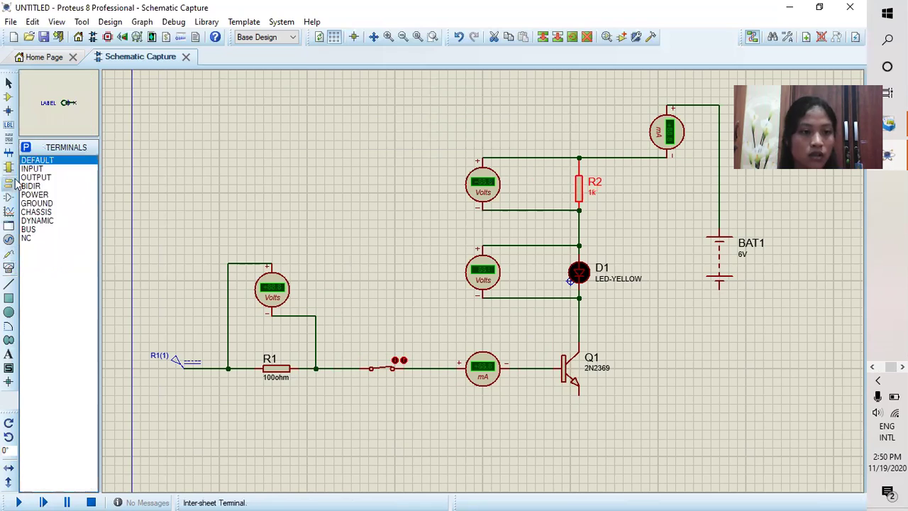
{"action": "left_click", "coordinate": [44, 205]}
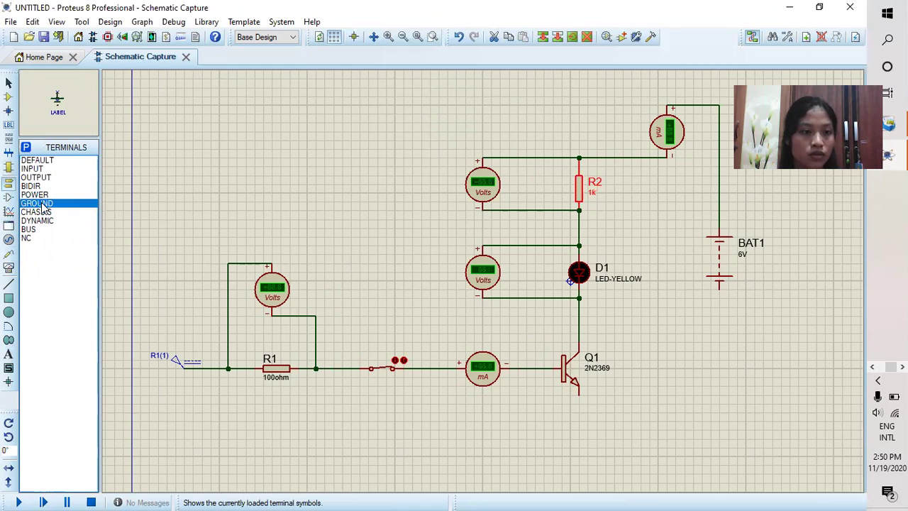
{"action": "left_click", "coordinate": [580, 442]}
{"action": "left_click", "coordinate": [578, 434]}
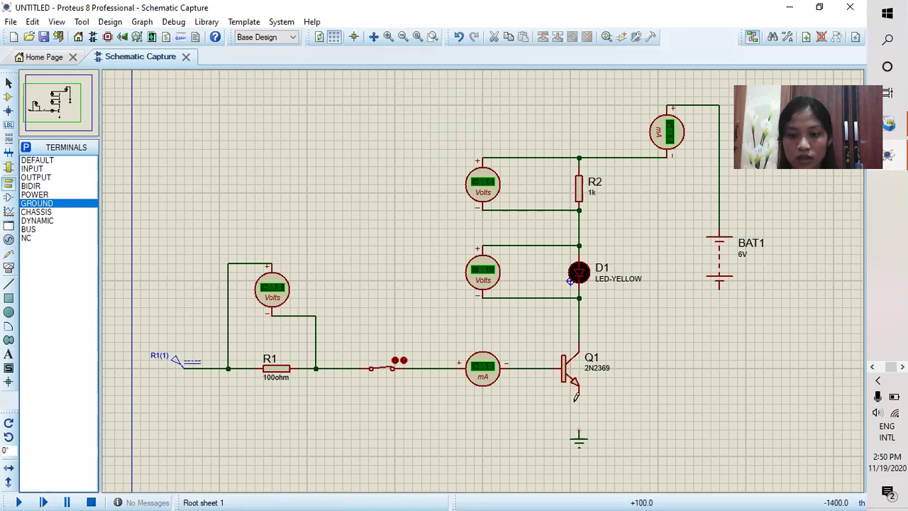
{"action": "left_click", "coordinate": [579, 391]}
{"action": "left_click", "coordinate": [578, 432]}
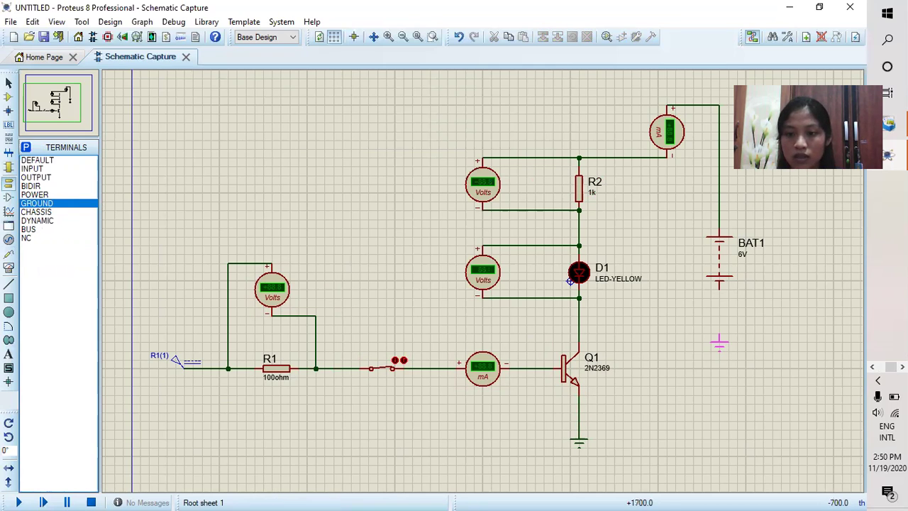
{"action": "left_click", "coordinate": [719, 333]}
{"action": "left_click", "coordinate": [721, 294]}
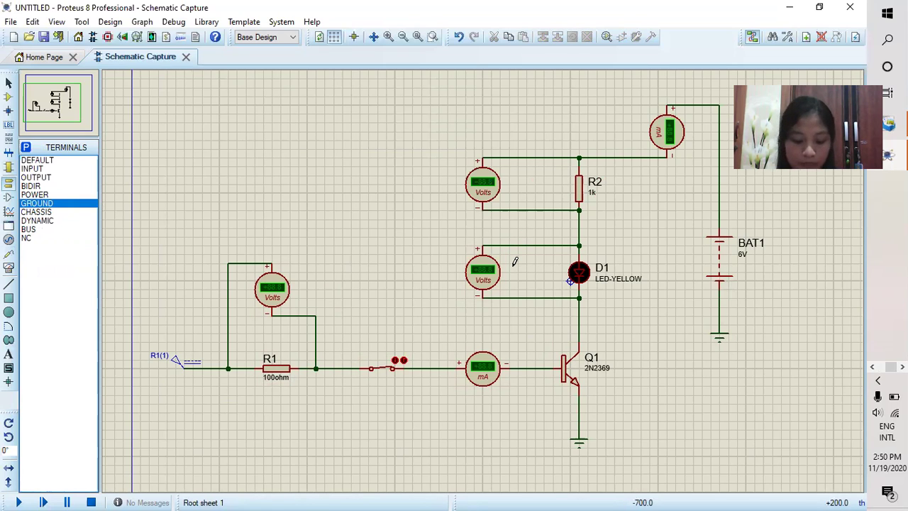
Keep the DC generator at 0 V, run the simulation to check the meter readings, and stop it
{"action": "left_click", "coordinate": [156, 362]}
{"action": "double_click", "coordinate": [156, 361]}
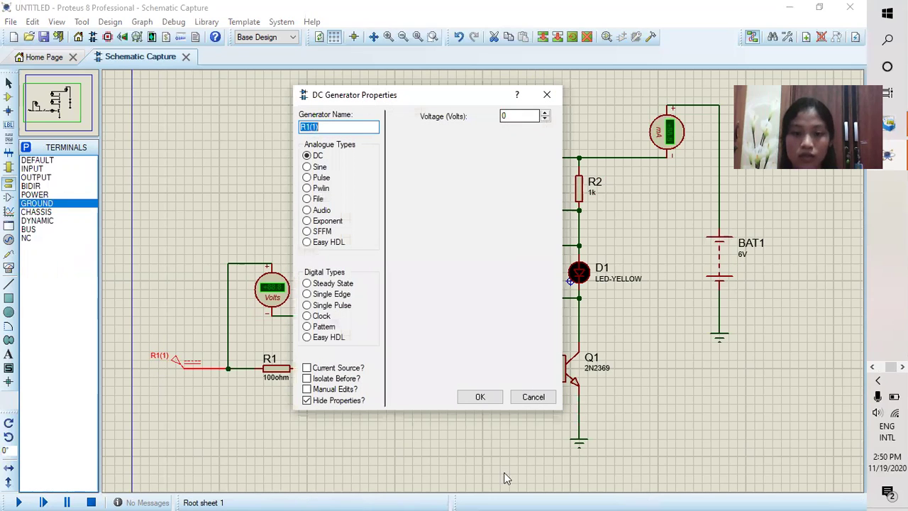
{"action": "left_click", "coordinate": [481, 398]}
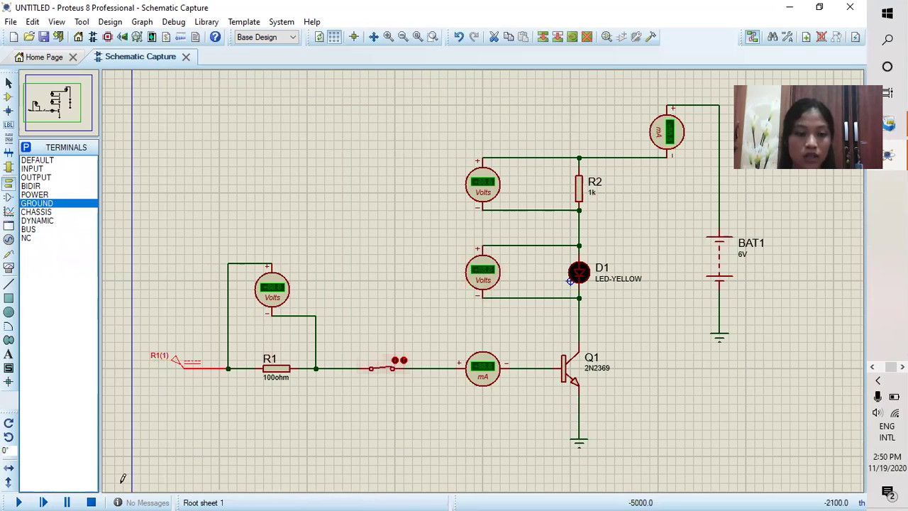
{"action": "left_click", "coordinate": [21, 499]}
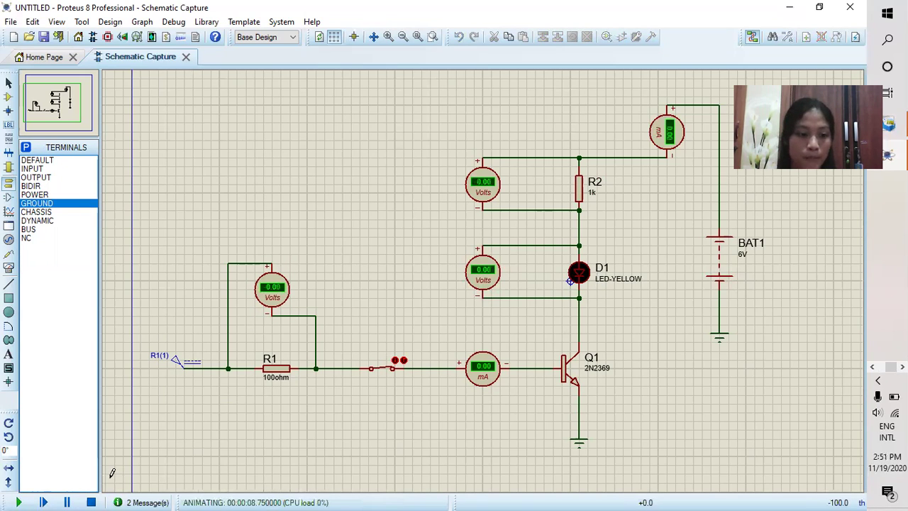
{"action": "left_click", "coordinate": [91, 502]}
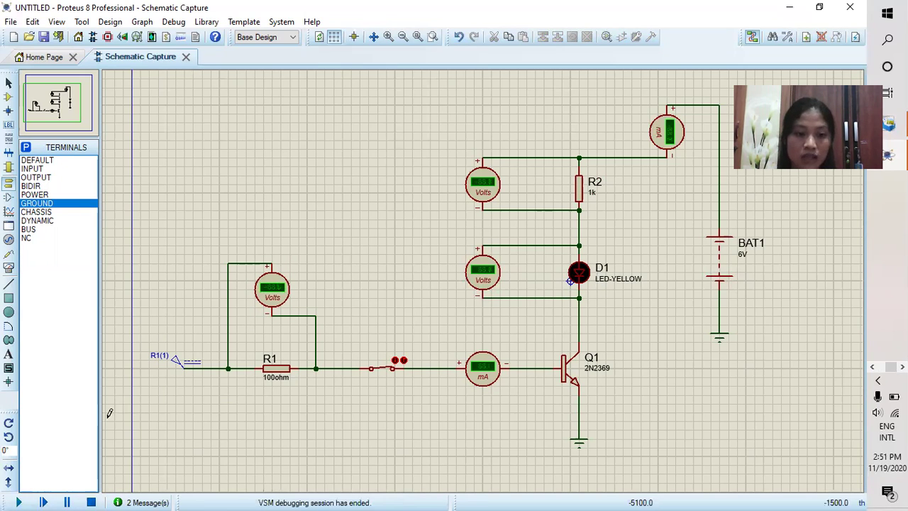
Set the DC generator's voltage to 1 V, run the simulation to read the meters, and stop it
{"action": "left_click", "coordinate": [162, 361]}
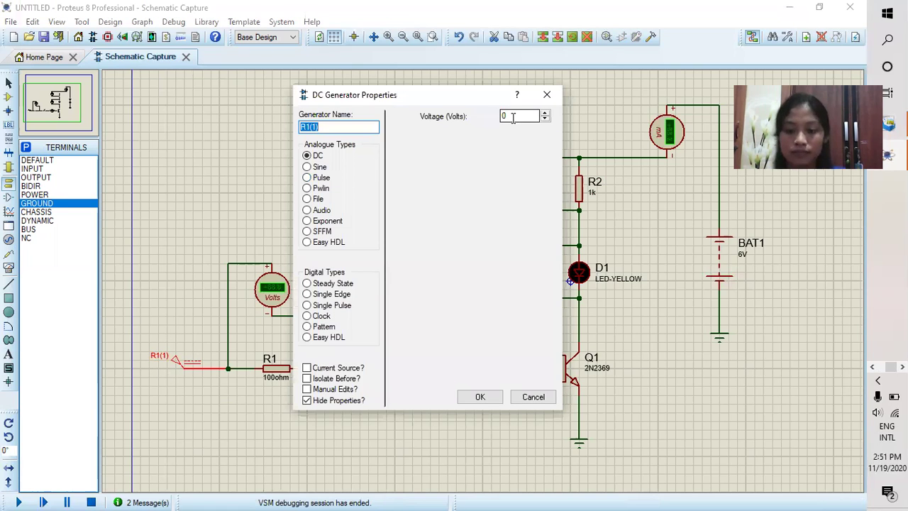
{"action": "double_click", "coordinate": [512, 118]}
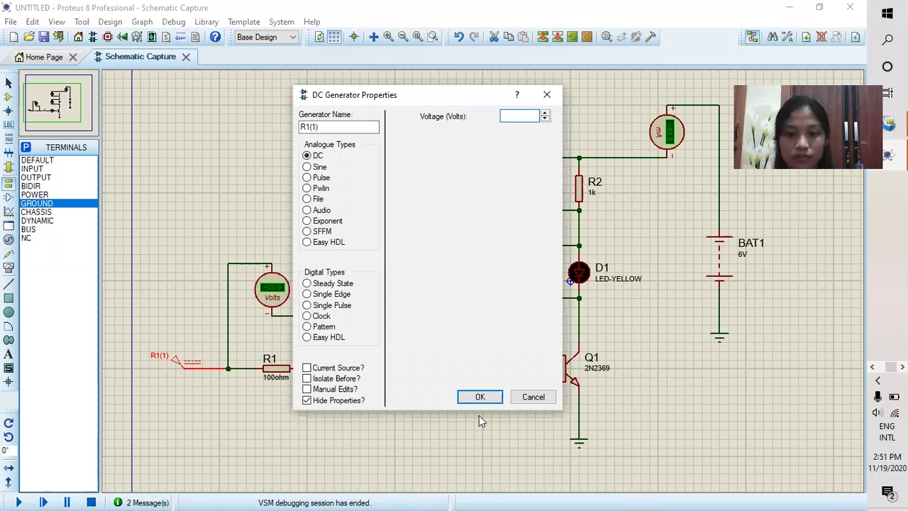
{"action": "type", "text": "5"}
{"action": "left_click", "coordinate": [480, 396]}
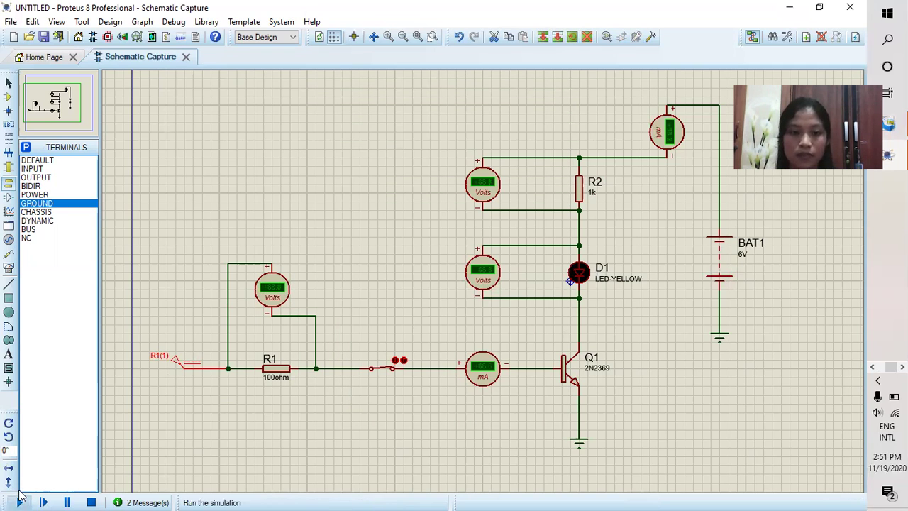
{"action": "left_click", "coordinate": [22, 499]}
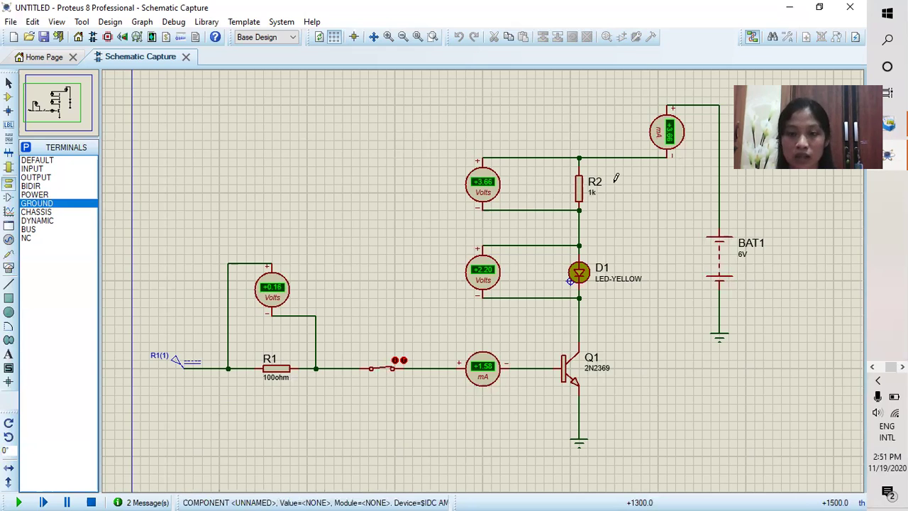
{"action": "left_click", "coordinate": [90, 501]}
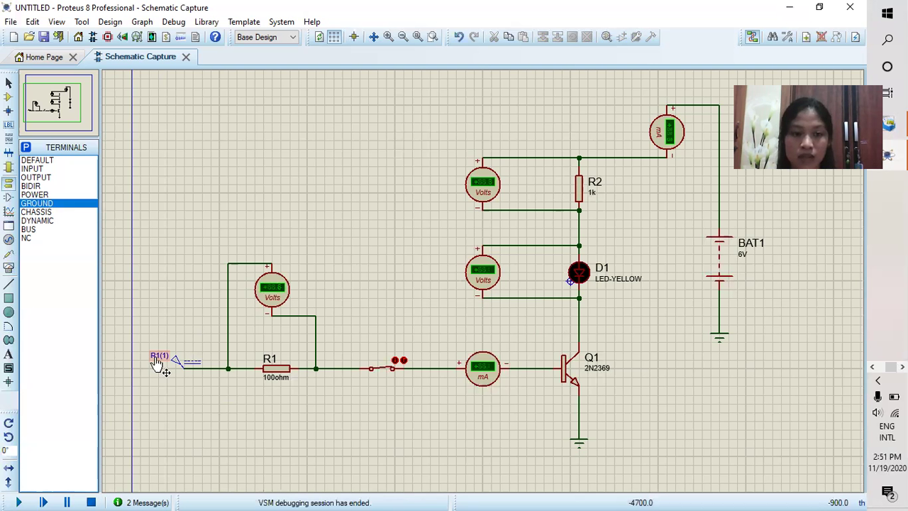
Set the DC generator's voltage to 2 V and run the simulation to read the meters
{"action": "double_click", "coordinate": [158, 360]}
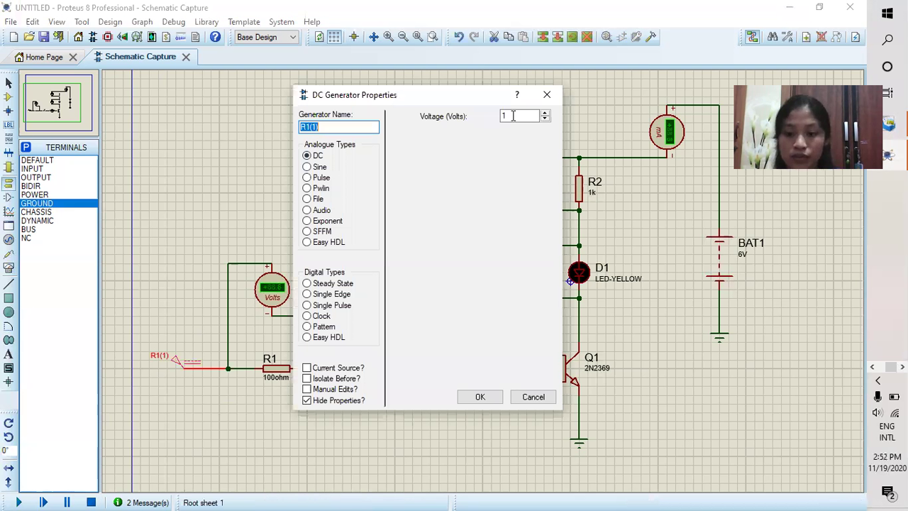
{"action": "left_click", "coordinate": [513, 115]}
{"action": "key", "text": "BackSpace"}
{"action": "type", "text": "2"}
{"action": "left_click", "coordinate": [479, 395]}
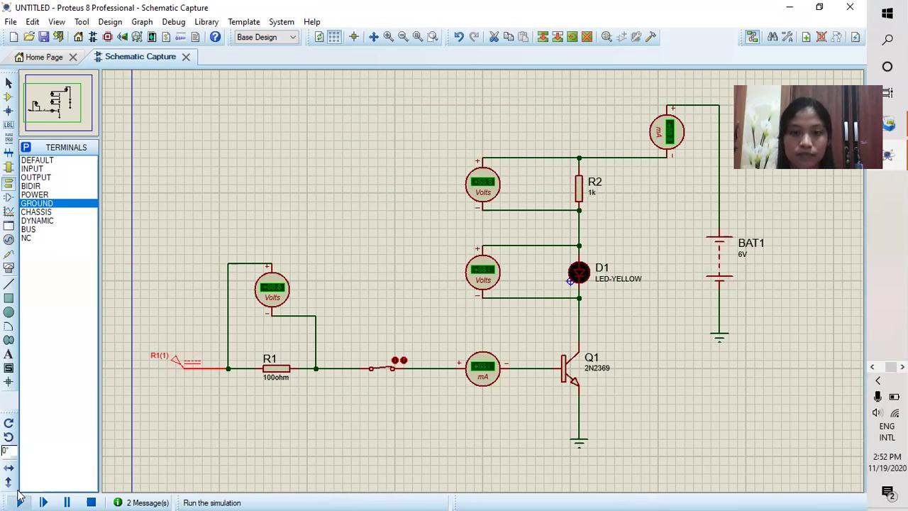
{"action": "left_click", "coordinate": [20, 500]}
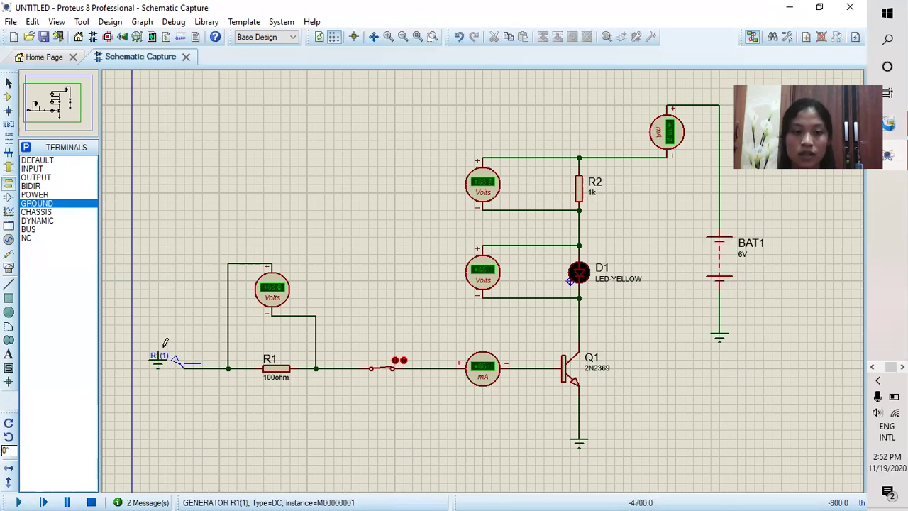
{"action": "left_click", "coordinate": [160, 359]}
{"action": "right_click", "coordinate": [171, 382]}
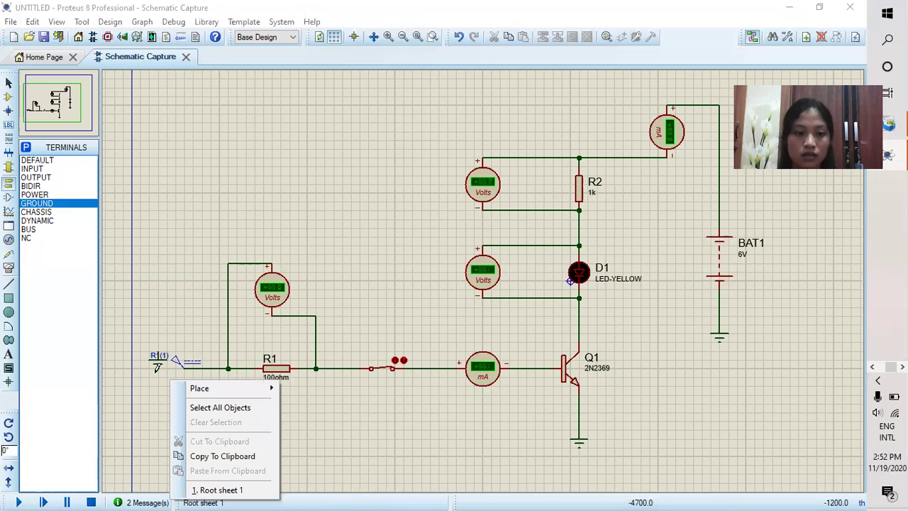
{"action": "key", "text": "Escape"}
{"action": "scroll", "coordinate": [412, 222], "scroll_direction": "up", "scroll_amount": 3}
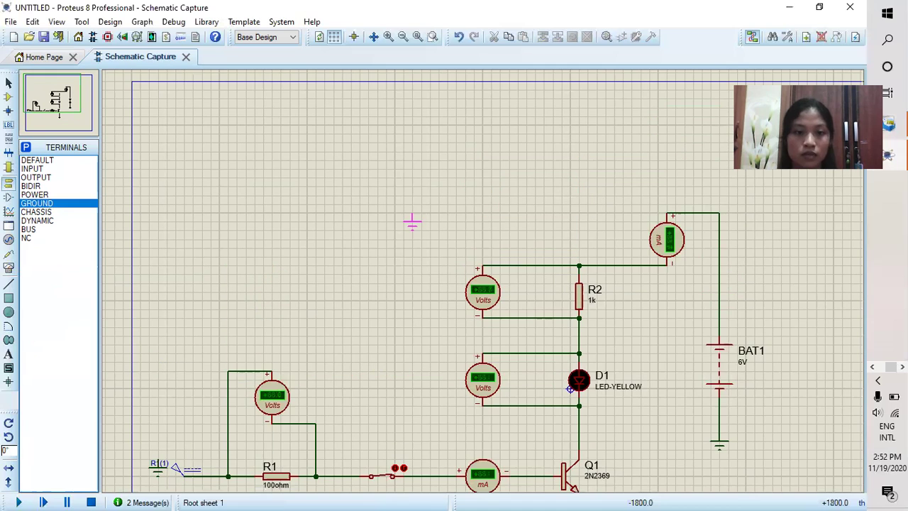
{"action": "scroll", "coordinate": [176, 174], "scroll_direction": "left", "scroll_amount": 5}
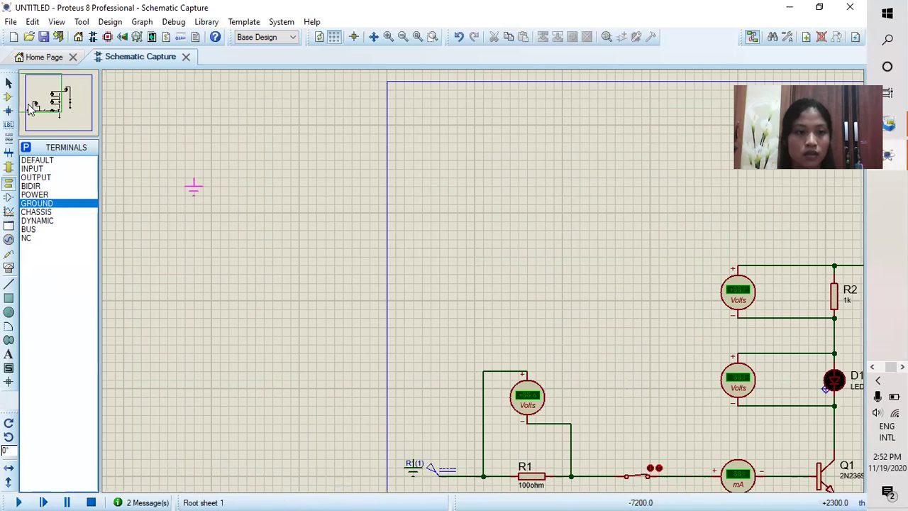
{"action": "left_click", "coordinate": [54, 105]}
{"action": "left_click", "coordinate": [54, 105]}
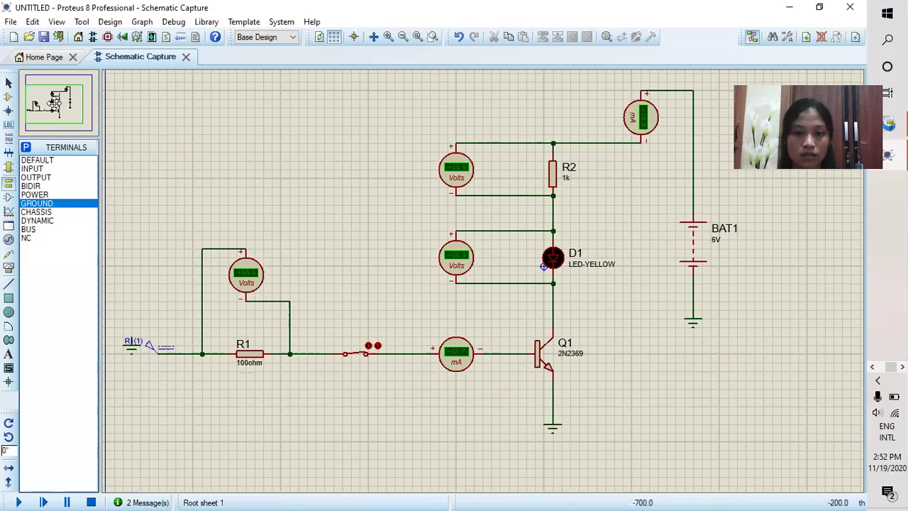
{"action": "left_click", "coordinate": [458, 39]}
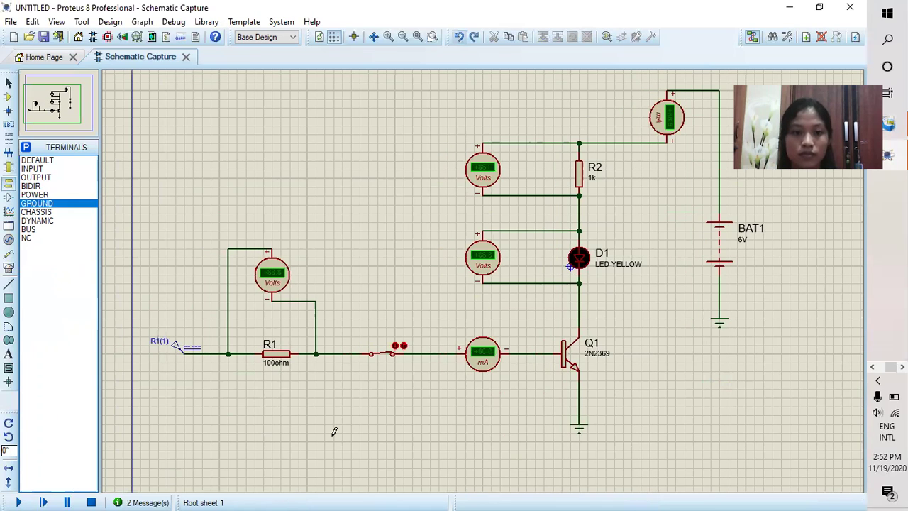
Set the DC generator's voltage to 3 V, run the simulation to read the meters, and stop it
{"action": "double_click", "coordinate": [164, 339]}
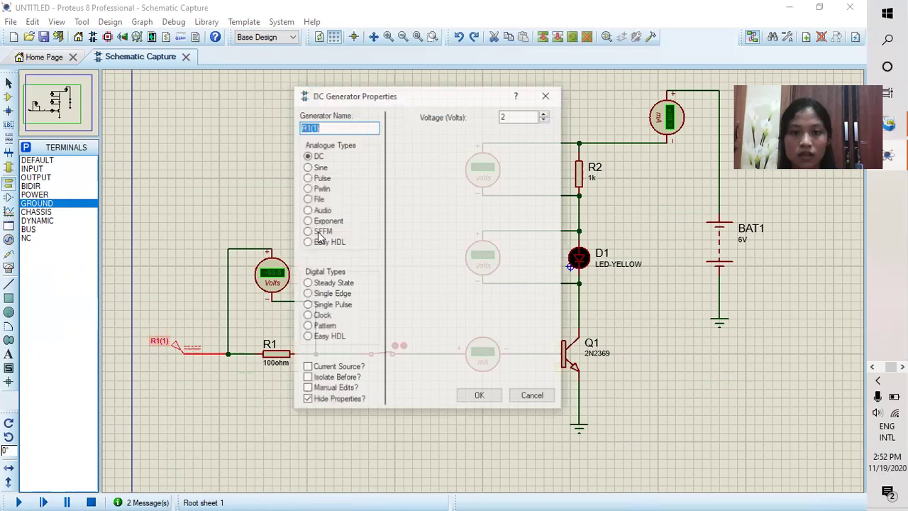
{"action": "left_click", "coordinate": [504, 117]}
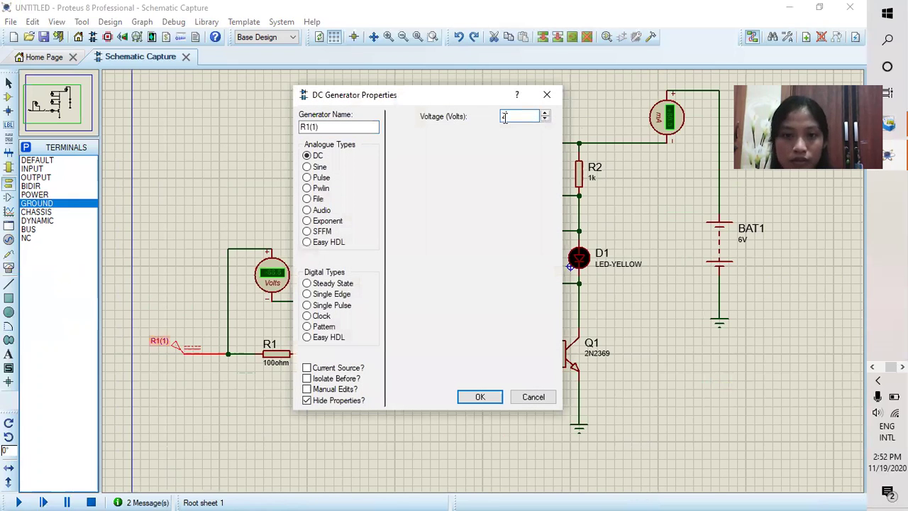
{"action": "key", "text": "BackSpace"}
{"action": "type", "text": "3"}
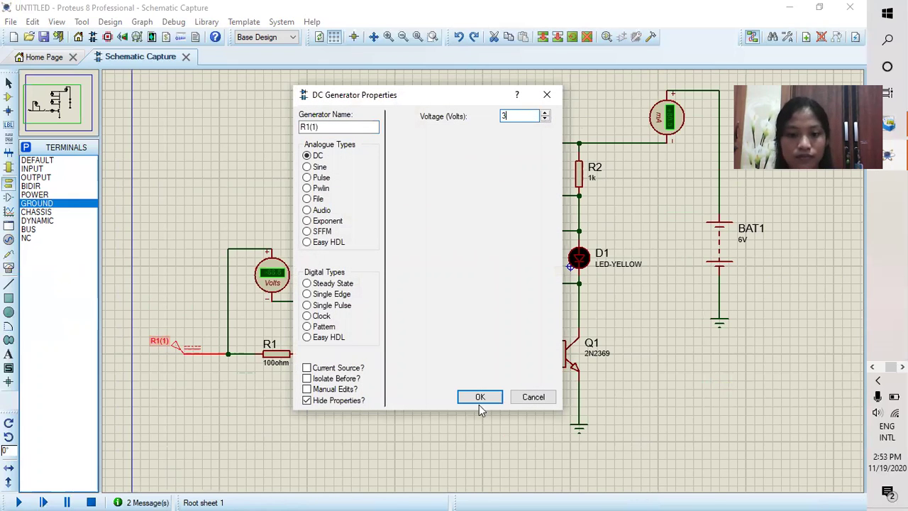
{"action": "left_click", "coordinate": [479, 398]}
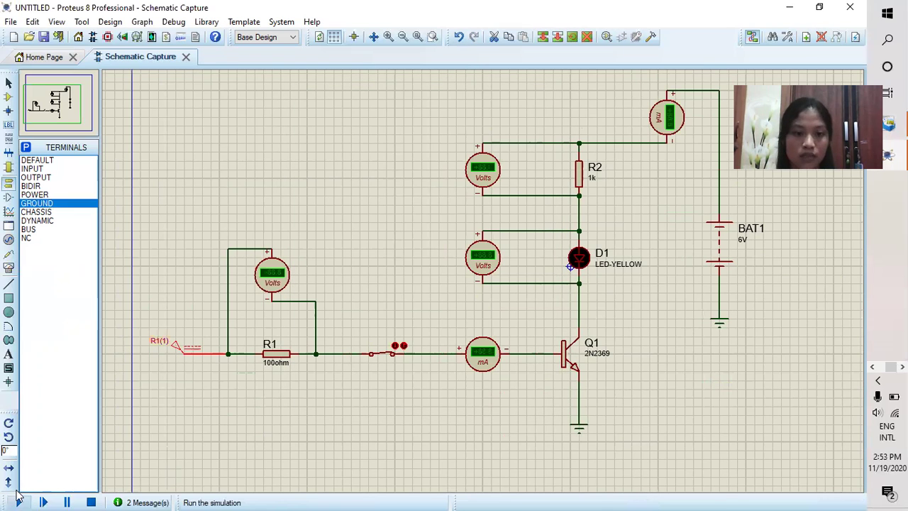
{"action": "left_click", "coordinate": [18, 501]}
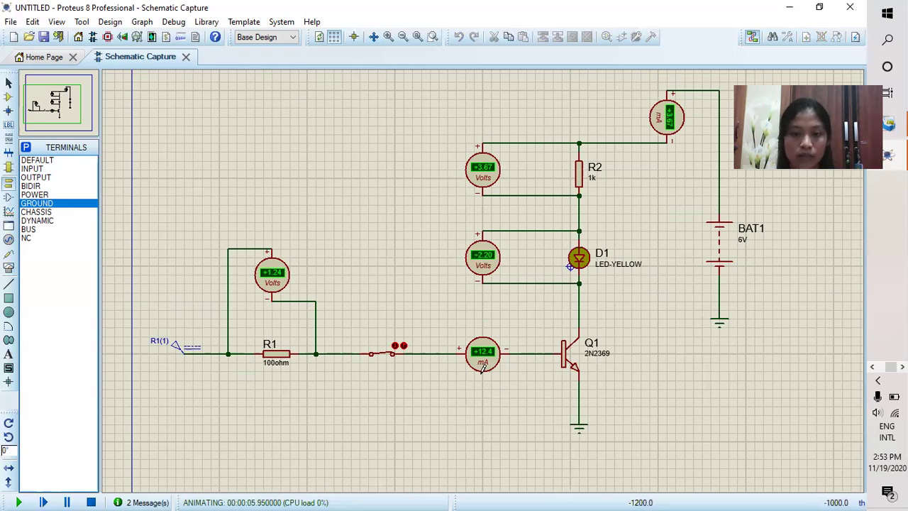
{"action": "left_click", "coordinate": [91, 501]}
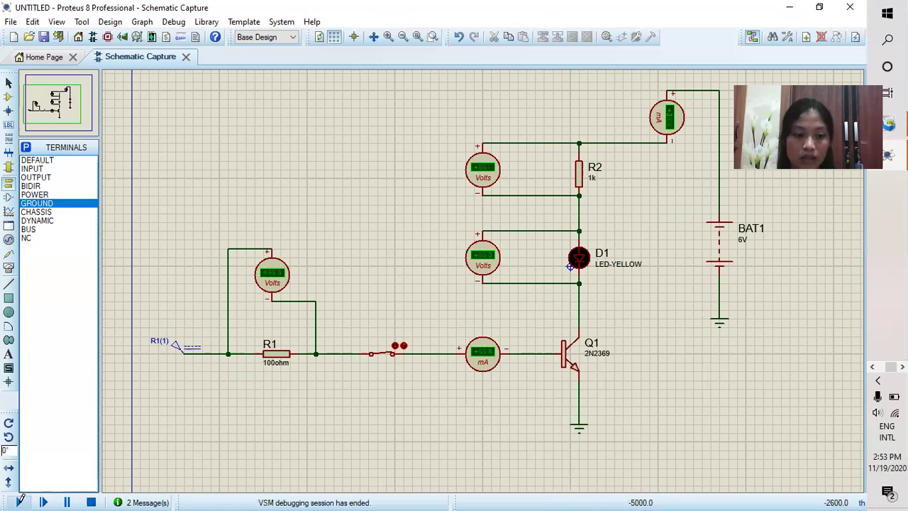
Raise the DC generator's voltage further, run the simulation to read the currents and voltages, and stop it
{"action": "double_click", "coordinate": [160, 346]}
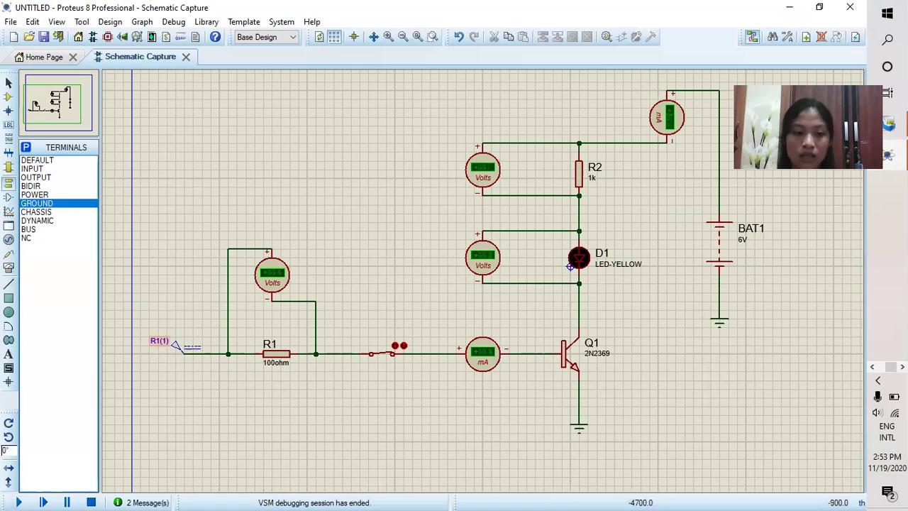
{"action": "left_click", "coordinate": [519, 116]}
{"action": "key", "text": "BackSpace"}
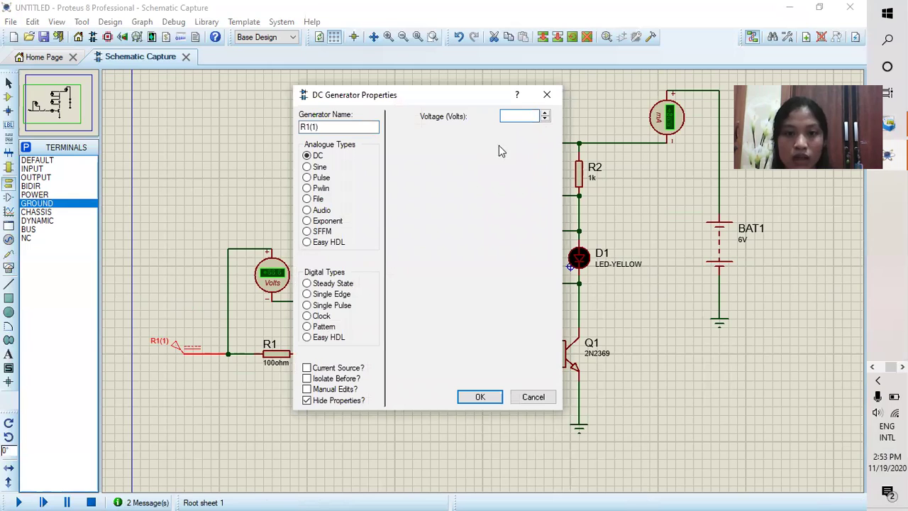
{"action": "left_click", "coordinate": [480, 397]}
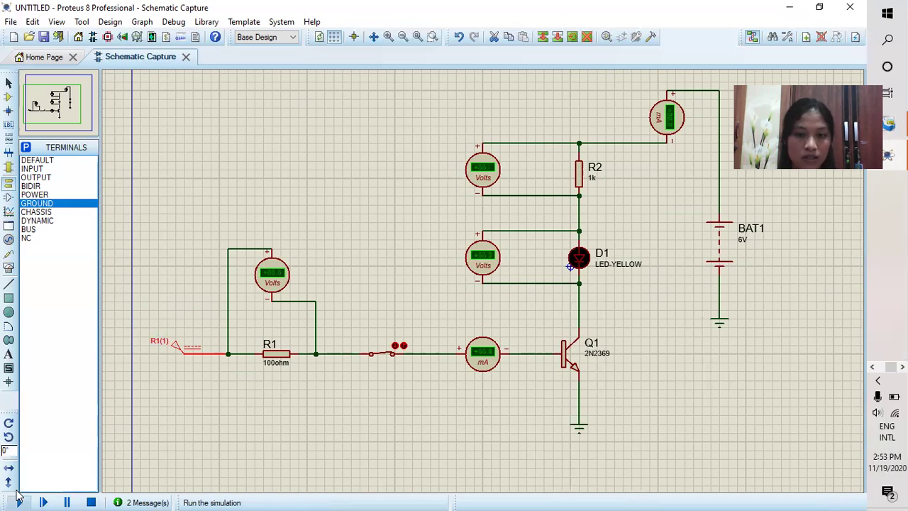
{"action": "left_click", "coordinate": [18, 501]}
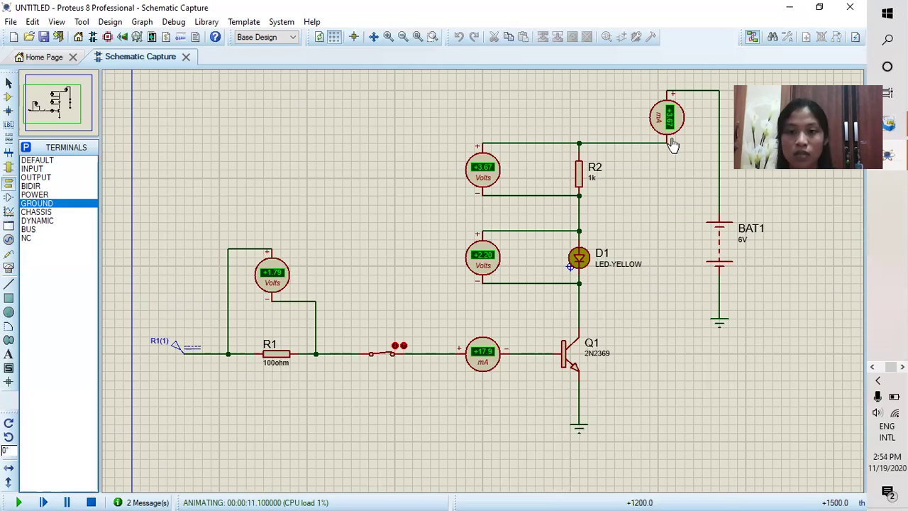
{"action": "left_click", "coordinate": [91, 502]}
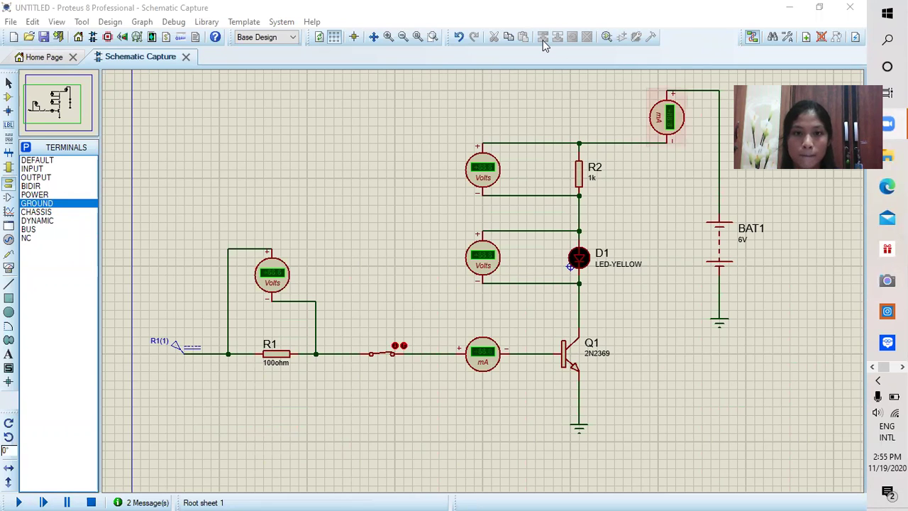
Set the battery BAT1's value to 9V and run the simulation to read the meters
{"action": "left_click", "coordinate": [742, 245]}
{"action": "double_click", "coordinate": [741, 241]}
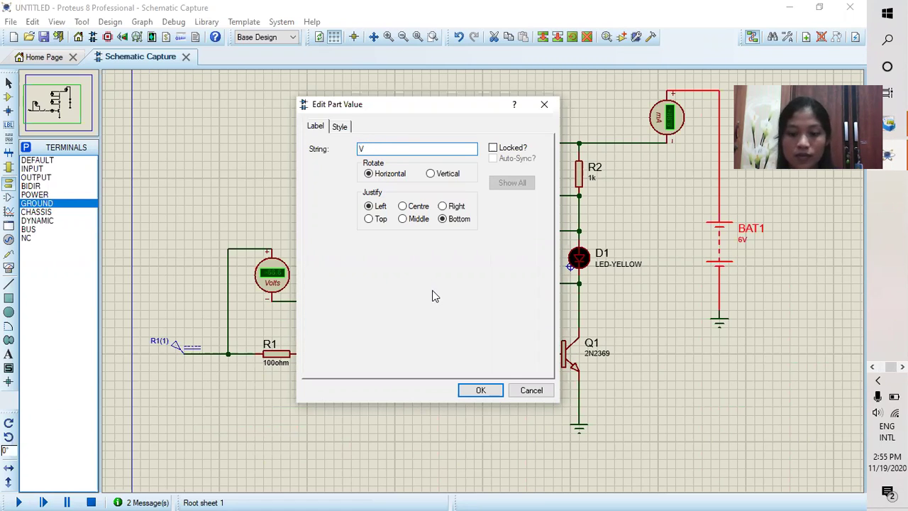
{"action": "type", "text": "9"}
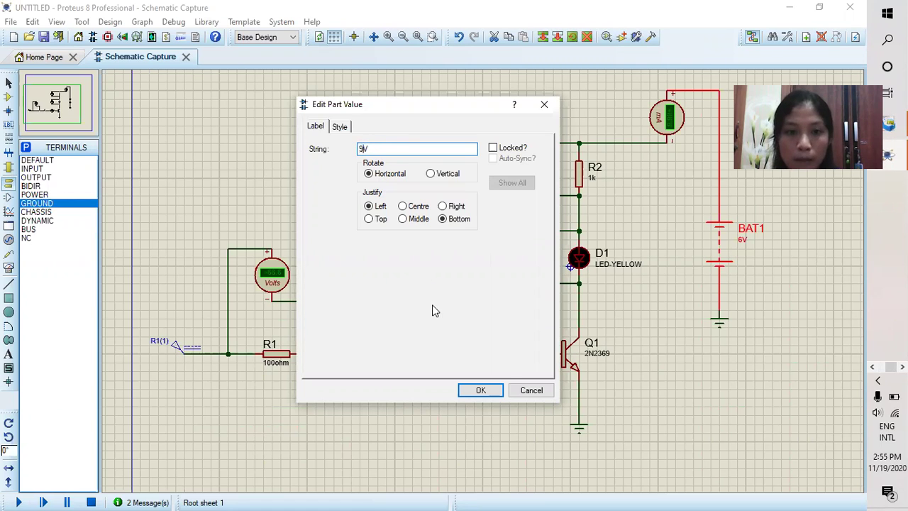
{"action": "left_click", "coordinate": [482, 391]}
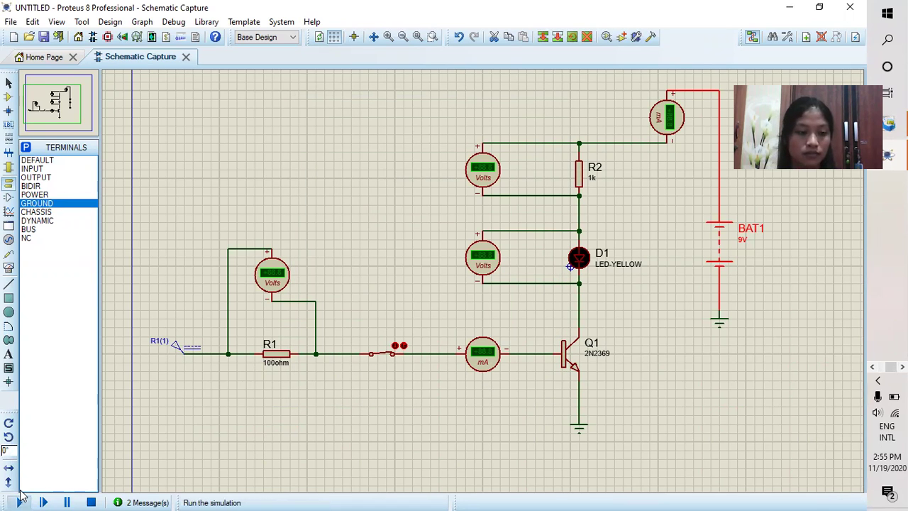
{"action": "left_click", "coordinate": [21, 498]}
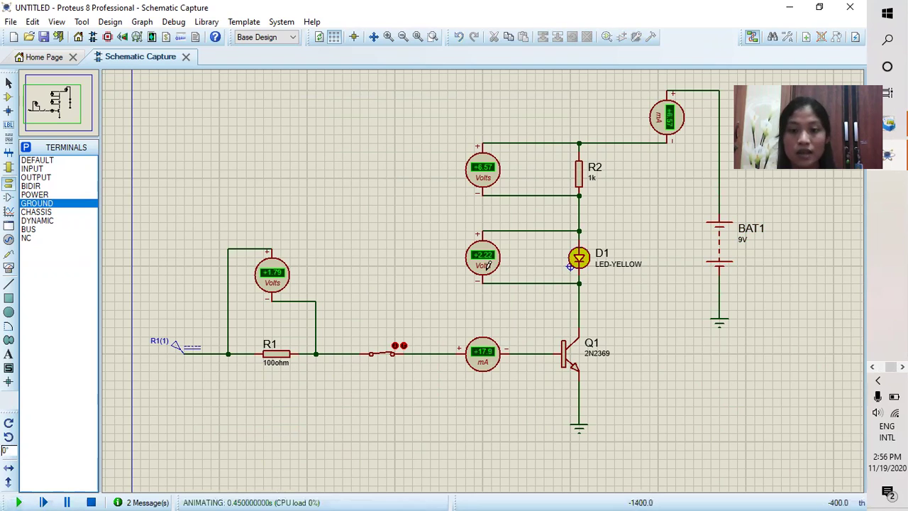